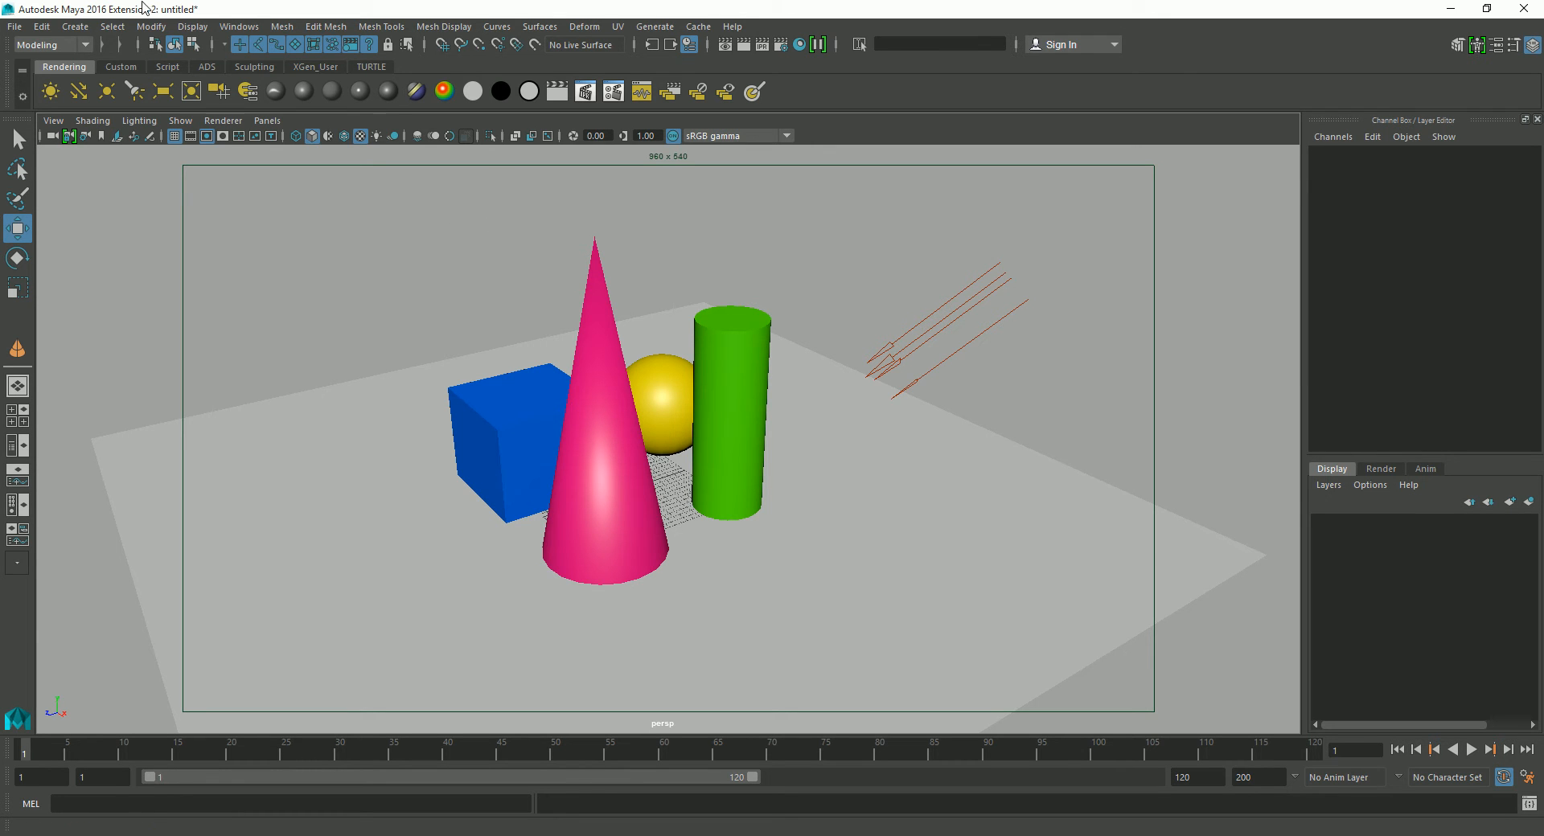
- Disable Color Management in the preferences and save the change
{"action": "left_click", "coordinate": [239, 27]}
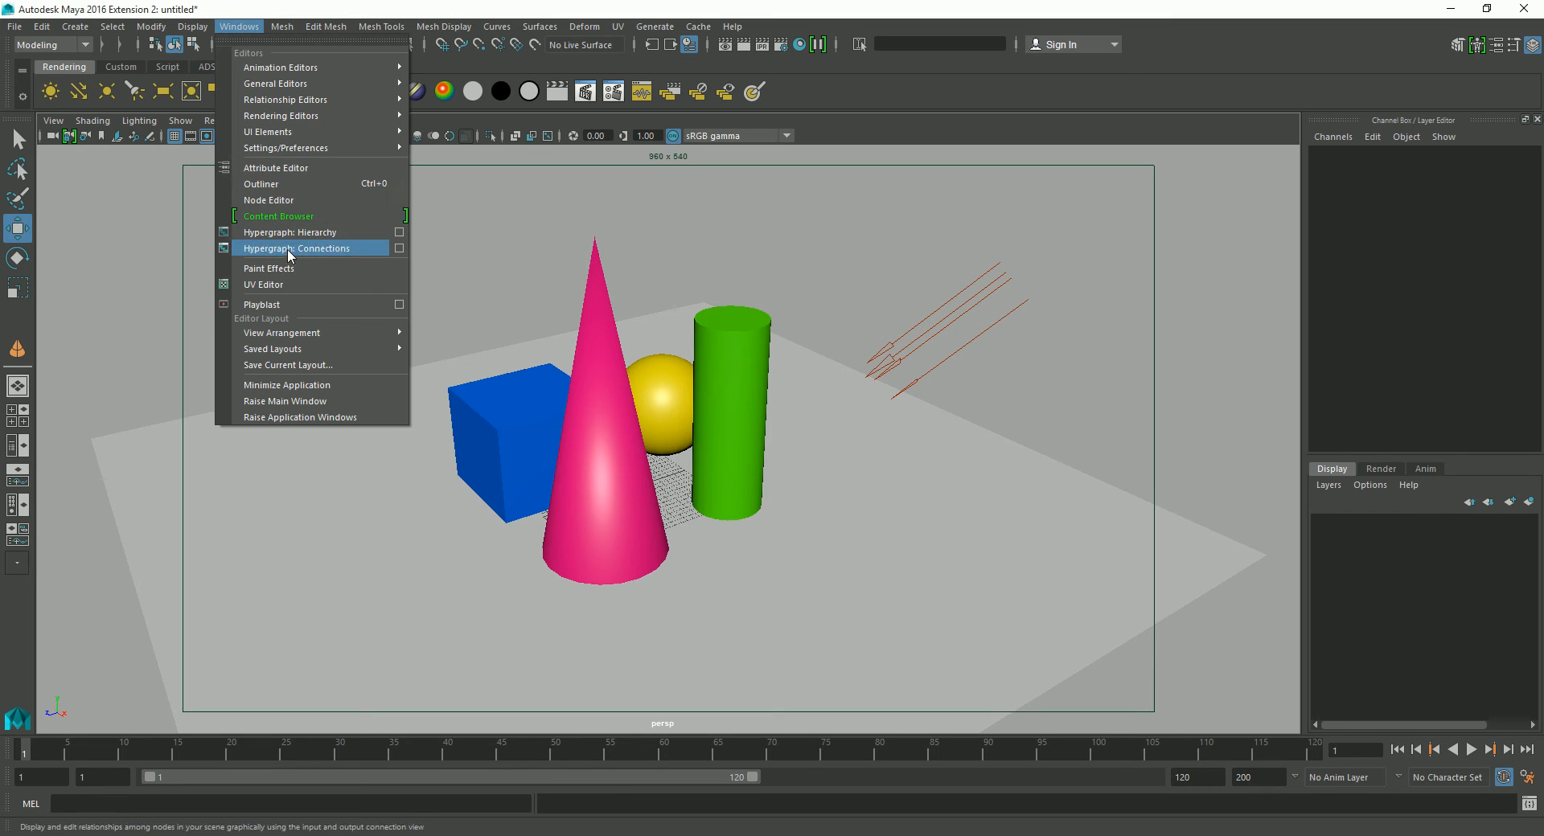
{"action": "mouse_move", "coordinate": [297, 149]}
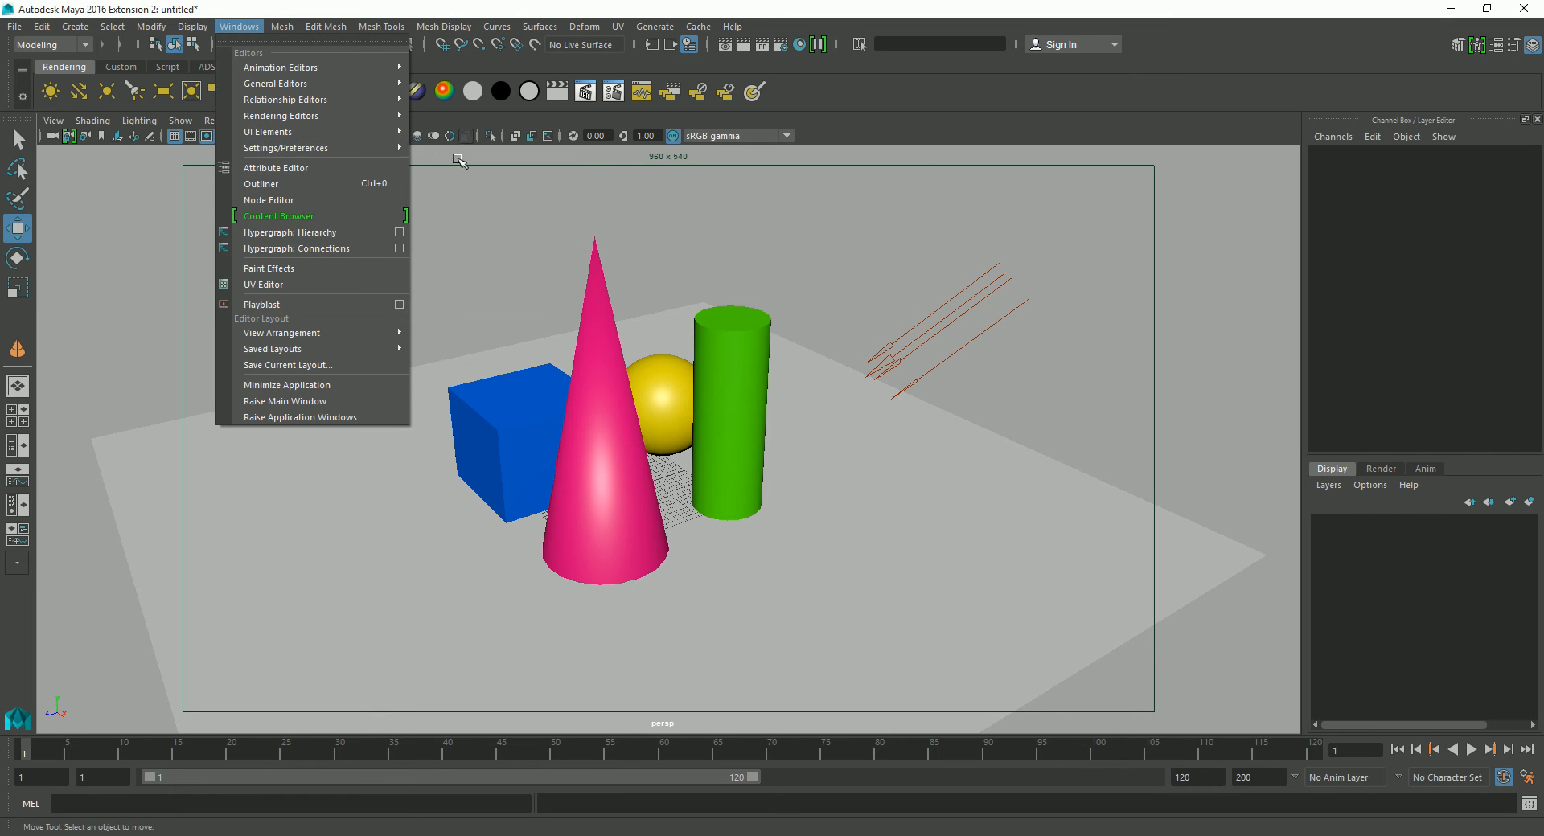
{"action": "left_click", "coordinate": [441, 161]}
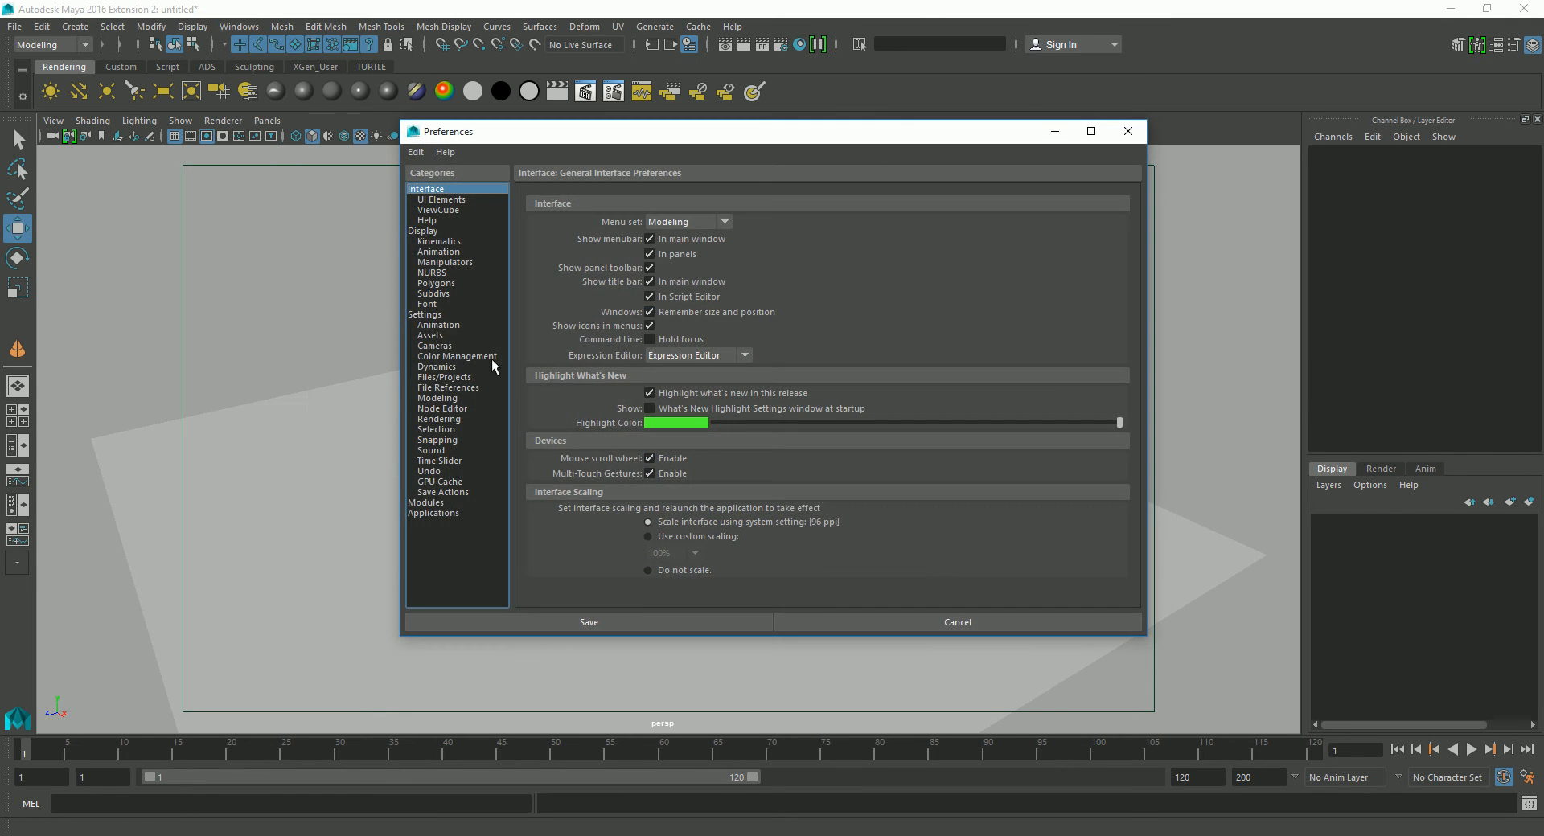
{"action": "left_click", "coordinate": [448, 356]}
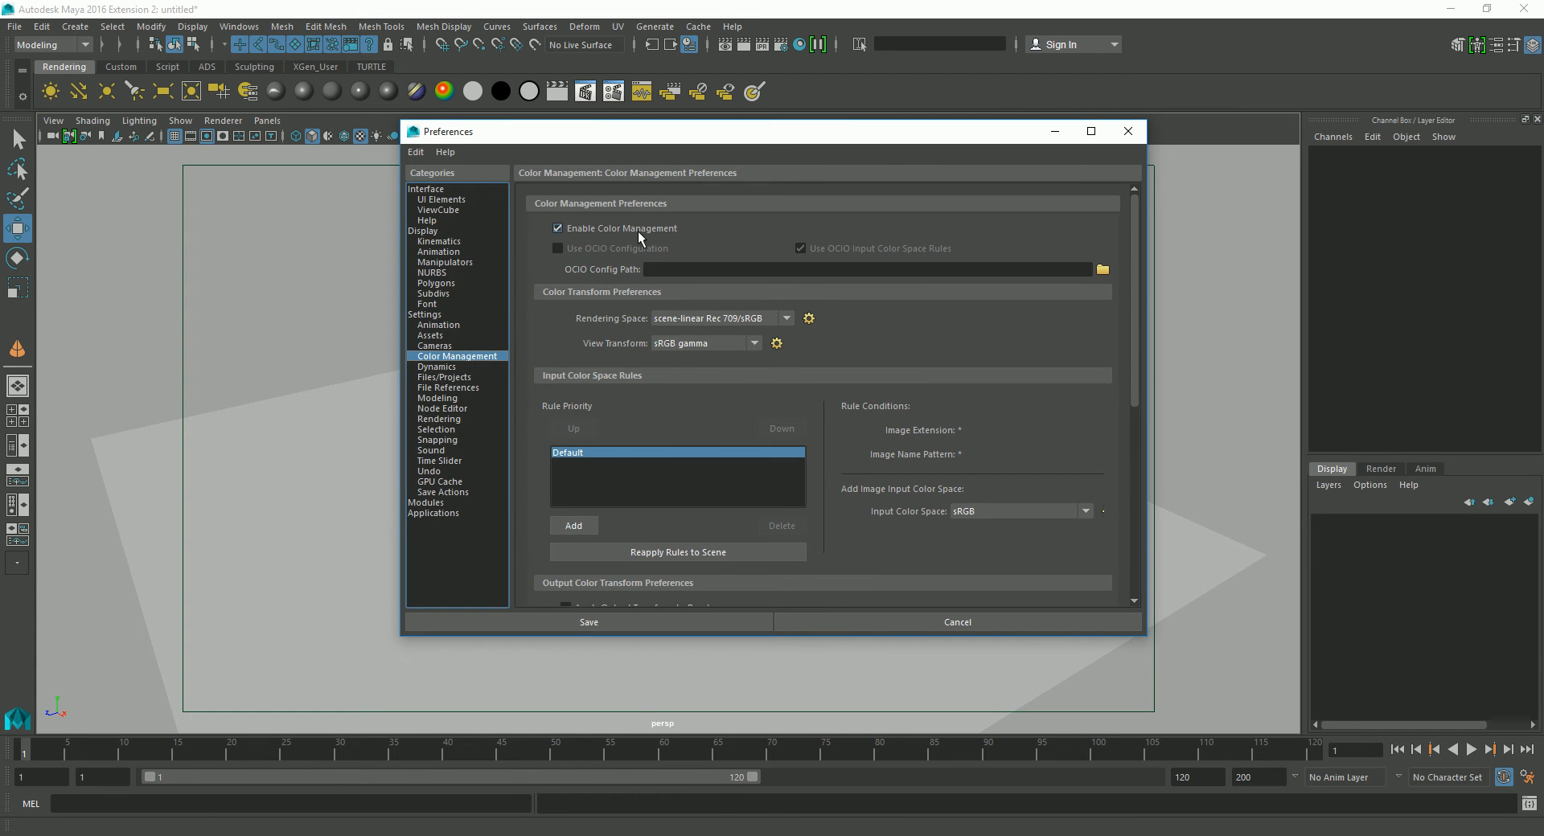
{"action": "left_click", "coordinate": [562, 227]}
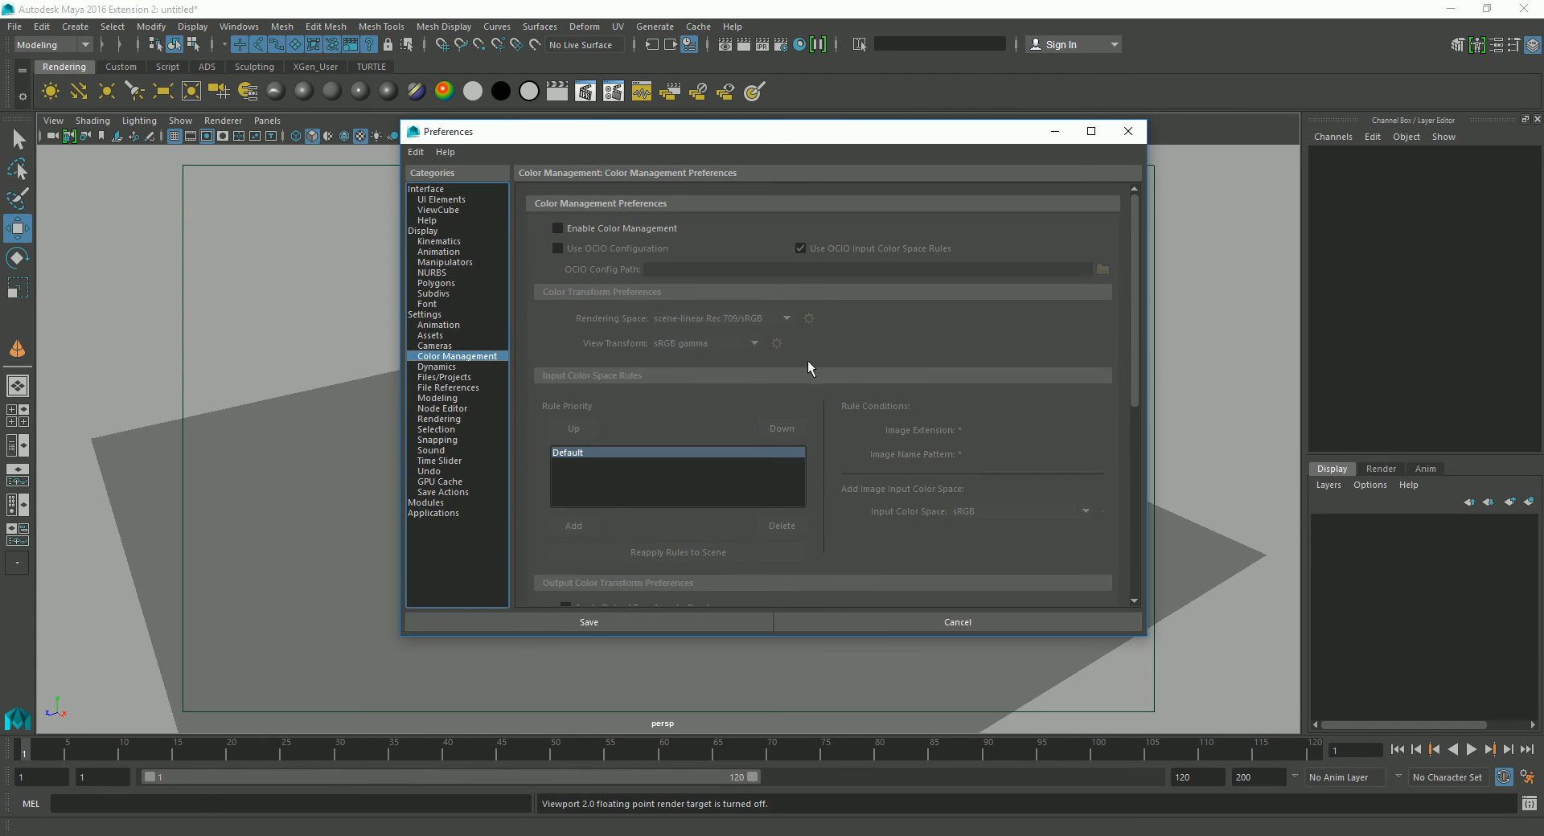
{"action": "left_click", "coordinate": [671, 621]}
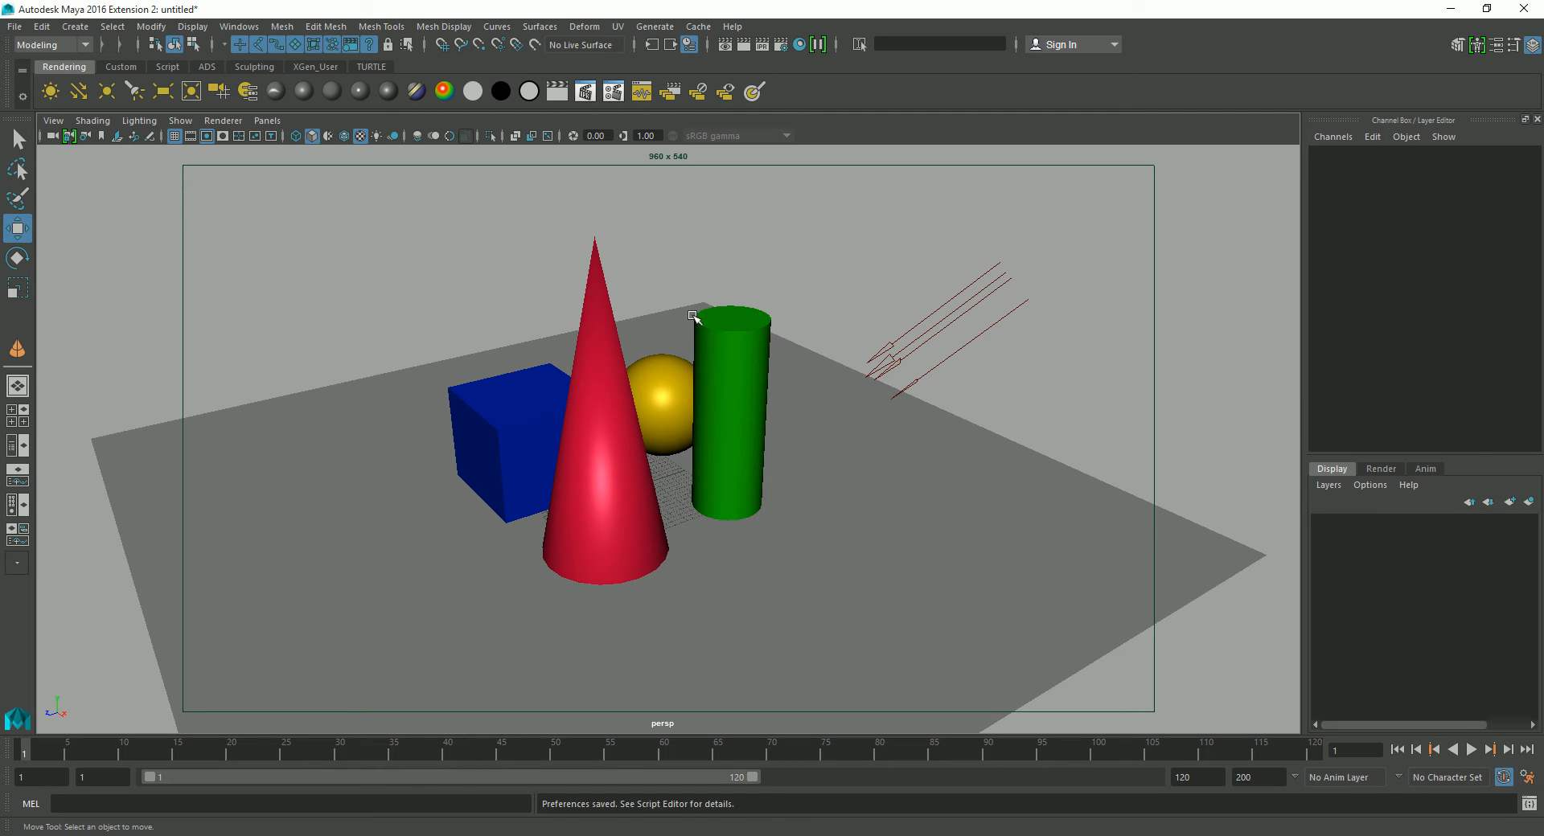
{"action": "left_click_drag", "start_coordinate": [837, 225], "coordinate": [439, 399]}
{"action": "left_click", "coordinate": [976, 571]}
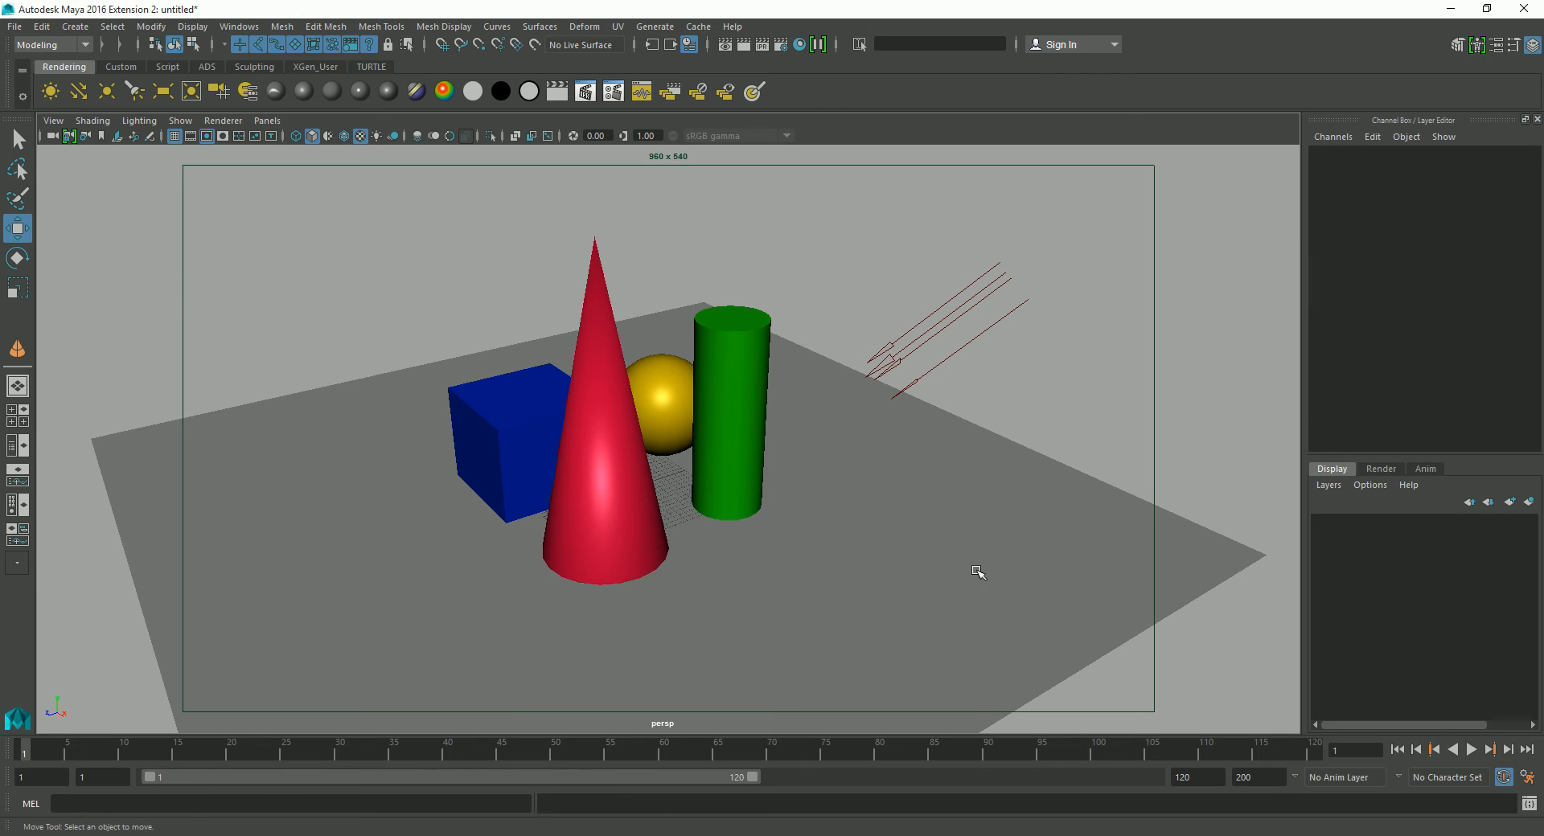
- Open the render settings with mental ray as the renderer and show the advanced quality settings
{"action": "left_click", "coordinate": [780, 45]}
{"action": "left_click_drag", "start_coordinate": [1177, 87], "coordinate": [1045, 113]}
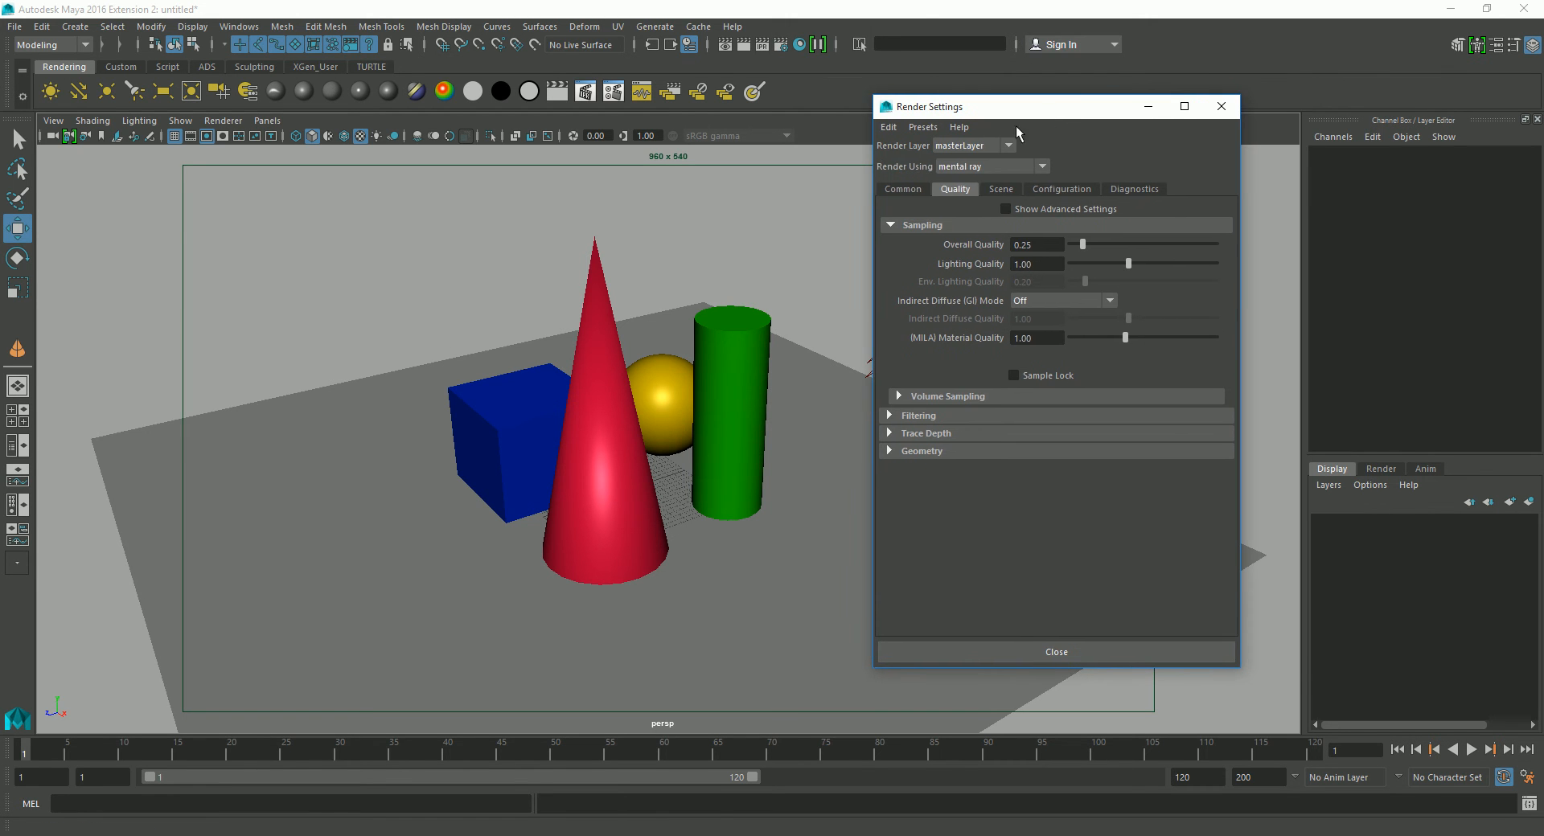
{"action": "left_click", "coordinate": [967, 167]}
{"action": "left_click", "coordinate": [981, 232]}
{"action": "left_click", "coordinate": [903, 189]}
{"action": "left_click", "coordinate": [947, 189]}
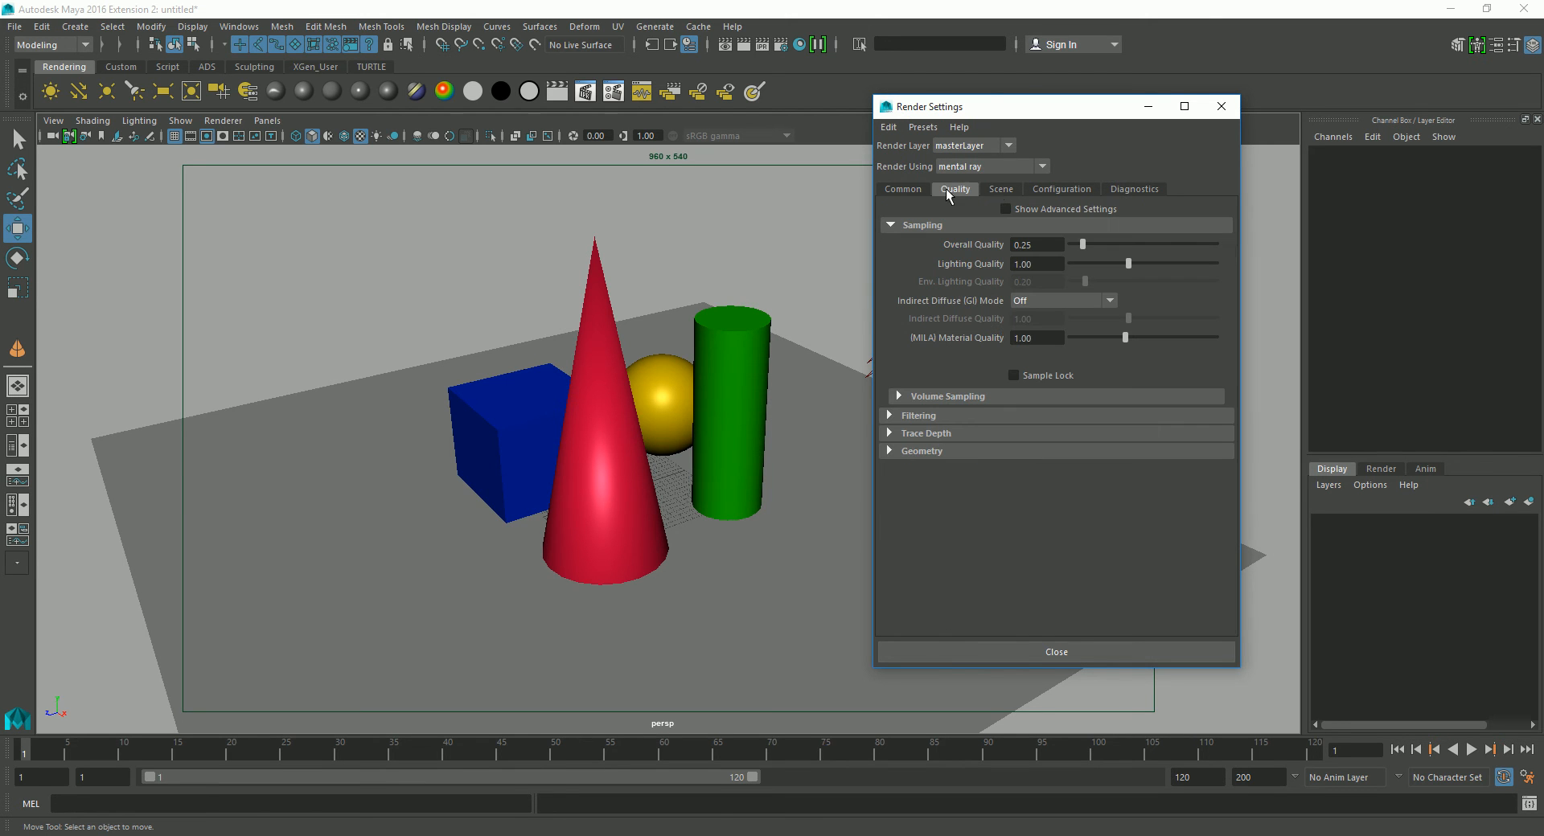
{"action": "left_click", "coordinate": [1005, 210]}
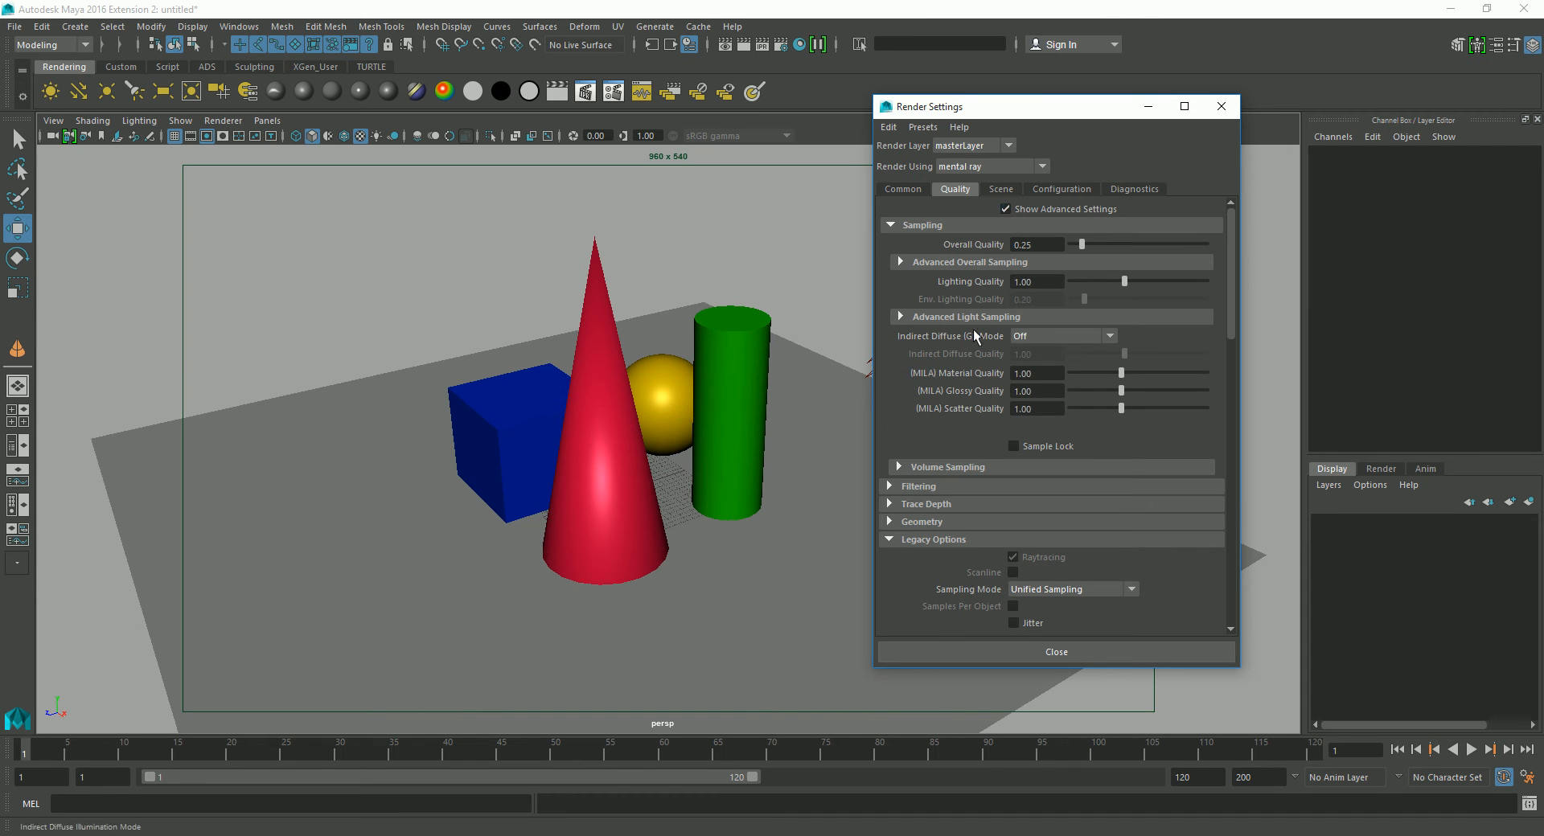
- Render the current frame from the perspective camera with Indirect Diffuse (GI) Mode off and arrange the windows beside each other
{"action": "left_click", "coordinate": [1045, 336]}
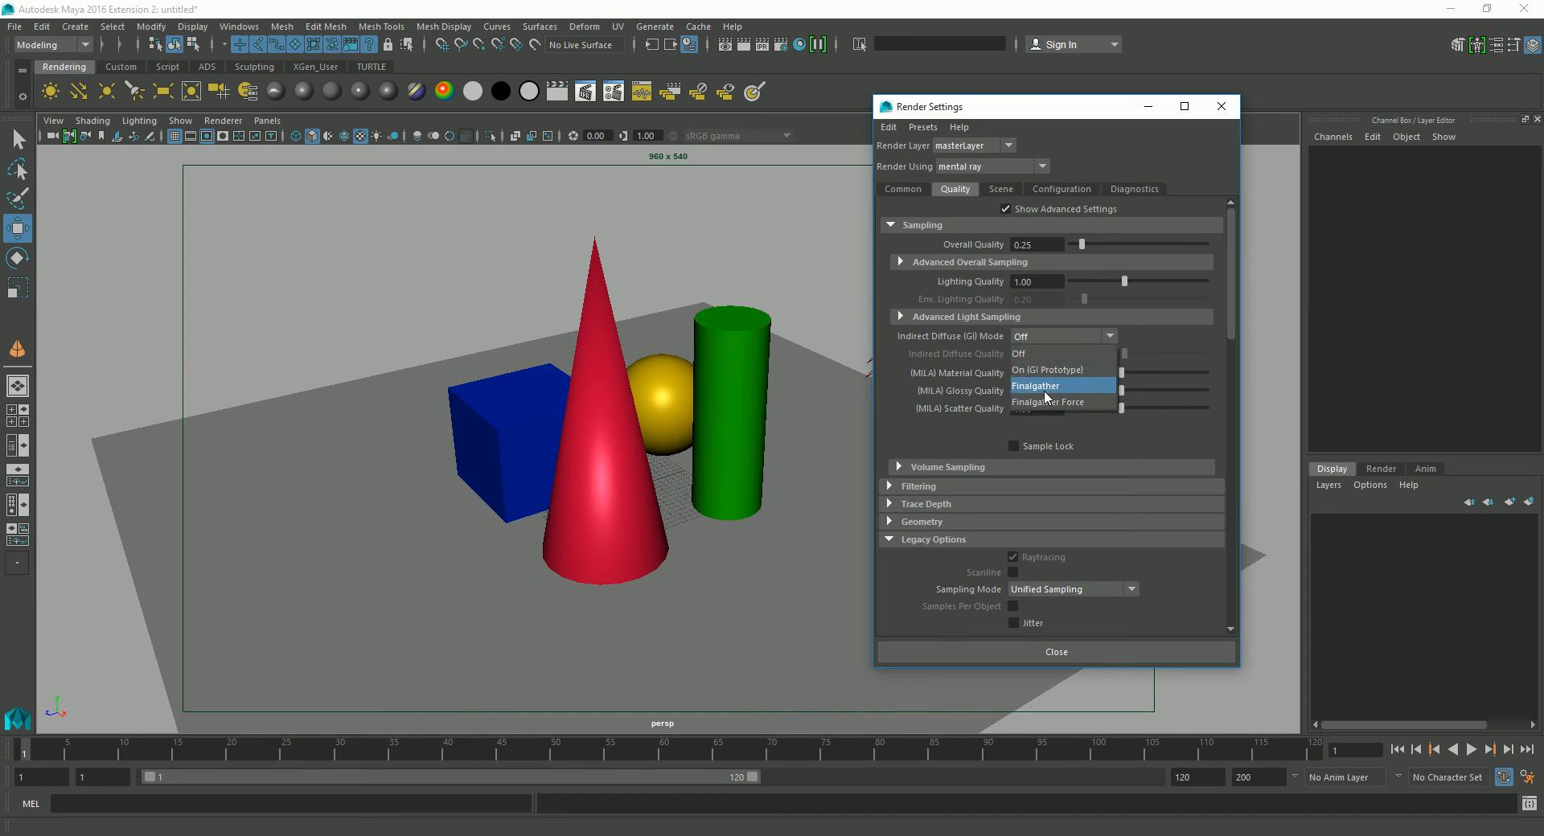
{"action": "left_click", "coordinate": [1162, 315]}
{"action": "left_click_drag", "start_coordinate": [1110, 109], "coordinate": [1241, 126]}
{"action": "left_click", "coordinate": [754, 47]}
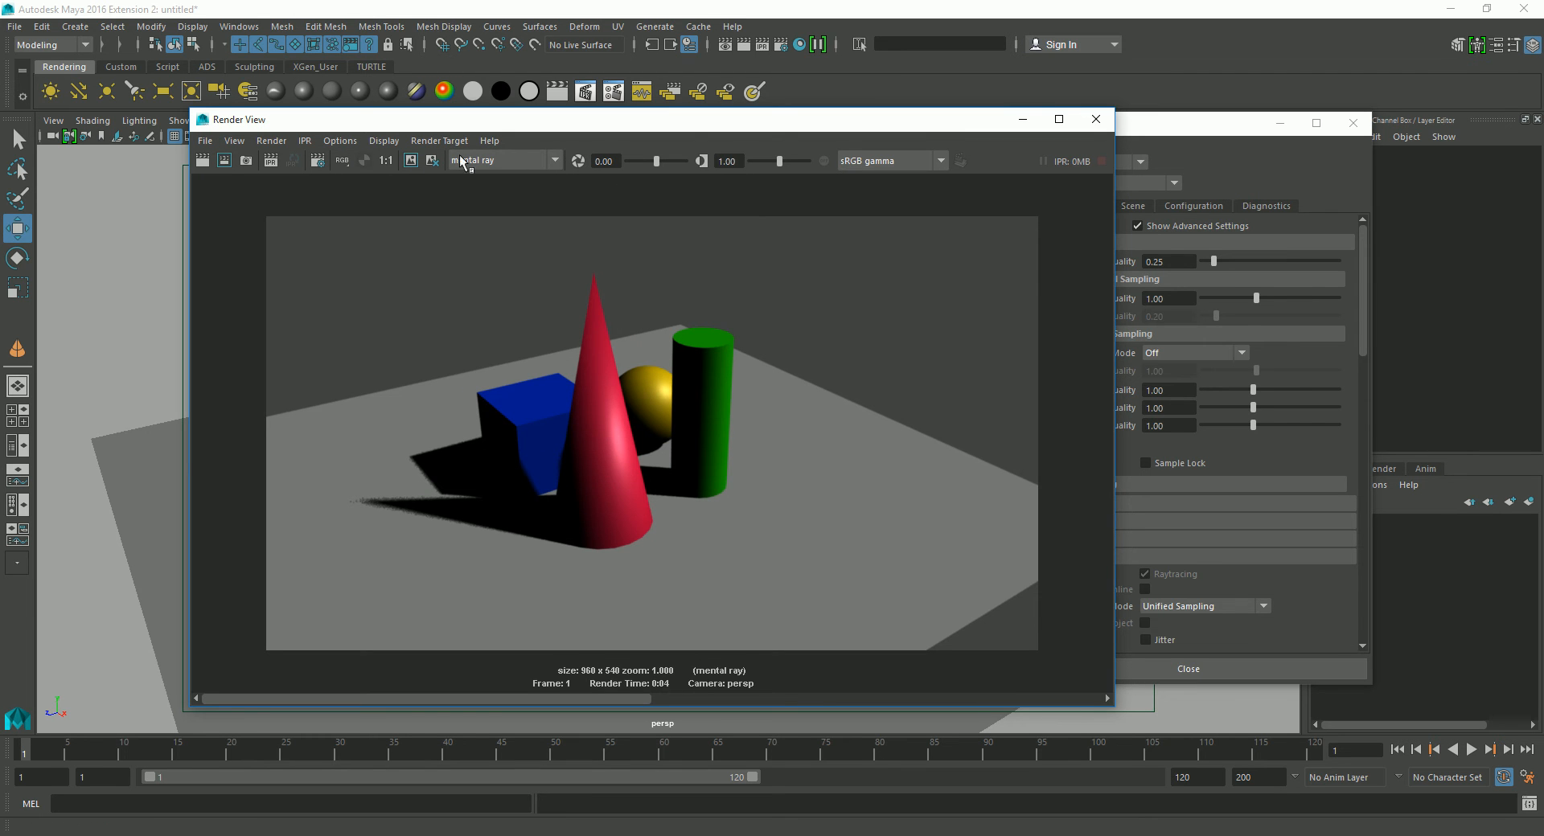
{"action": "left_click_drag", "start_coordinate": [689, 126], "coordinate": [613, 115]}
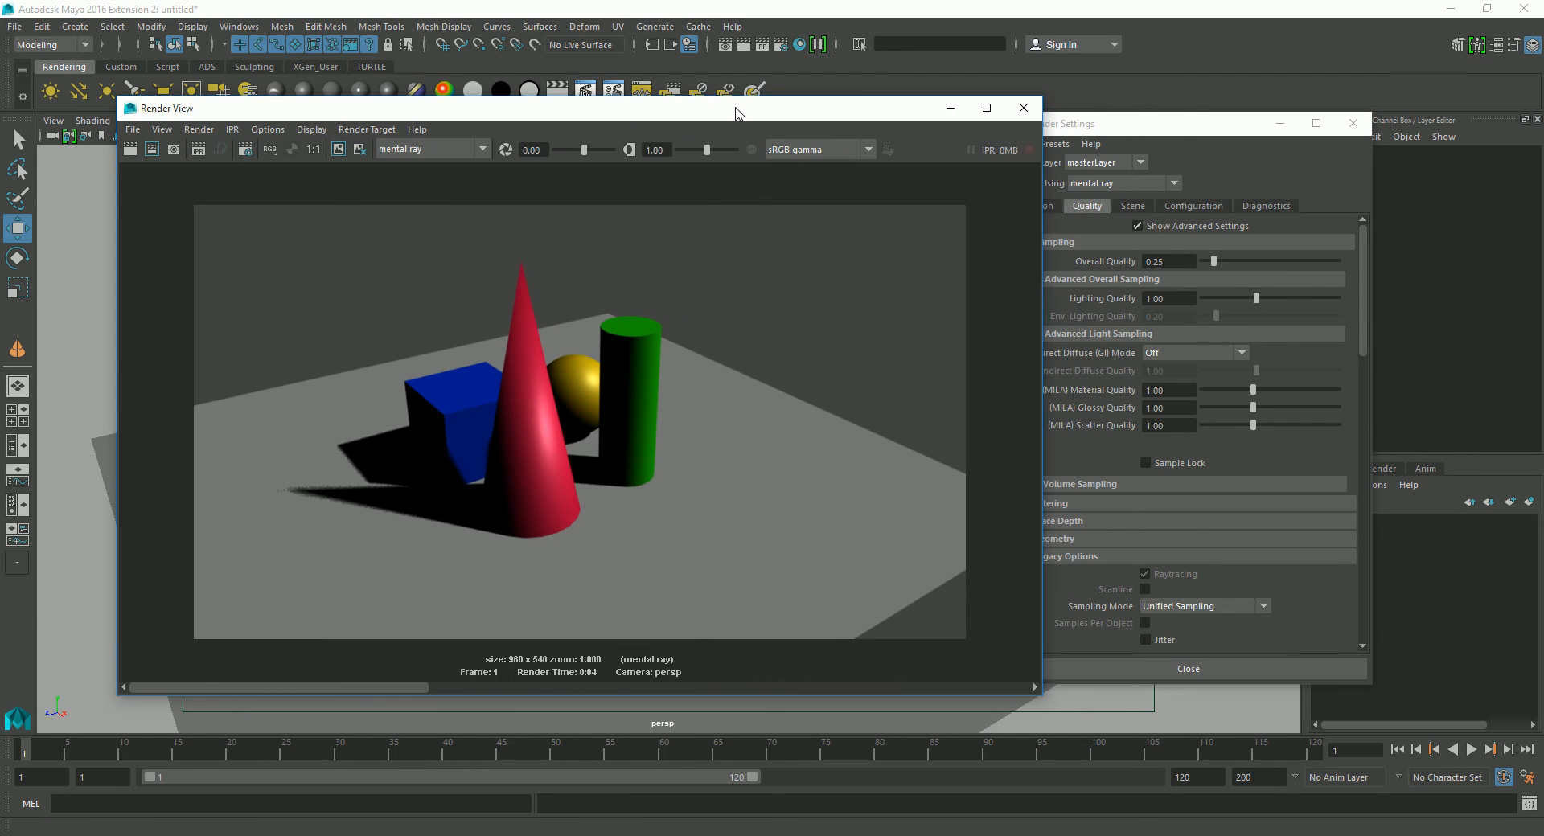
{"action": "left_click_drag", "start_coordinate": [741, 116], "coordinate": [889, 113]}
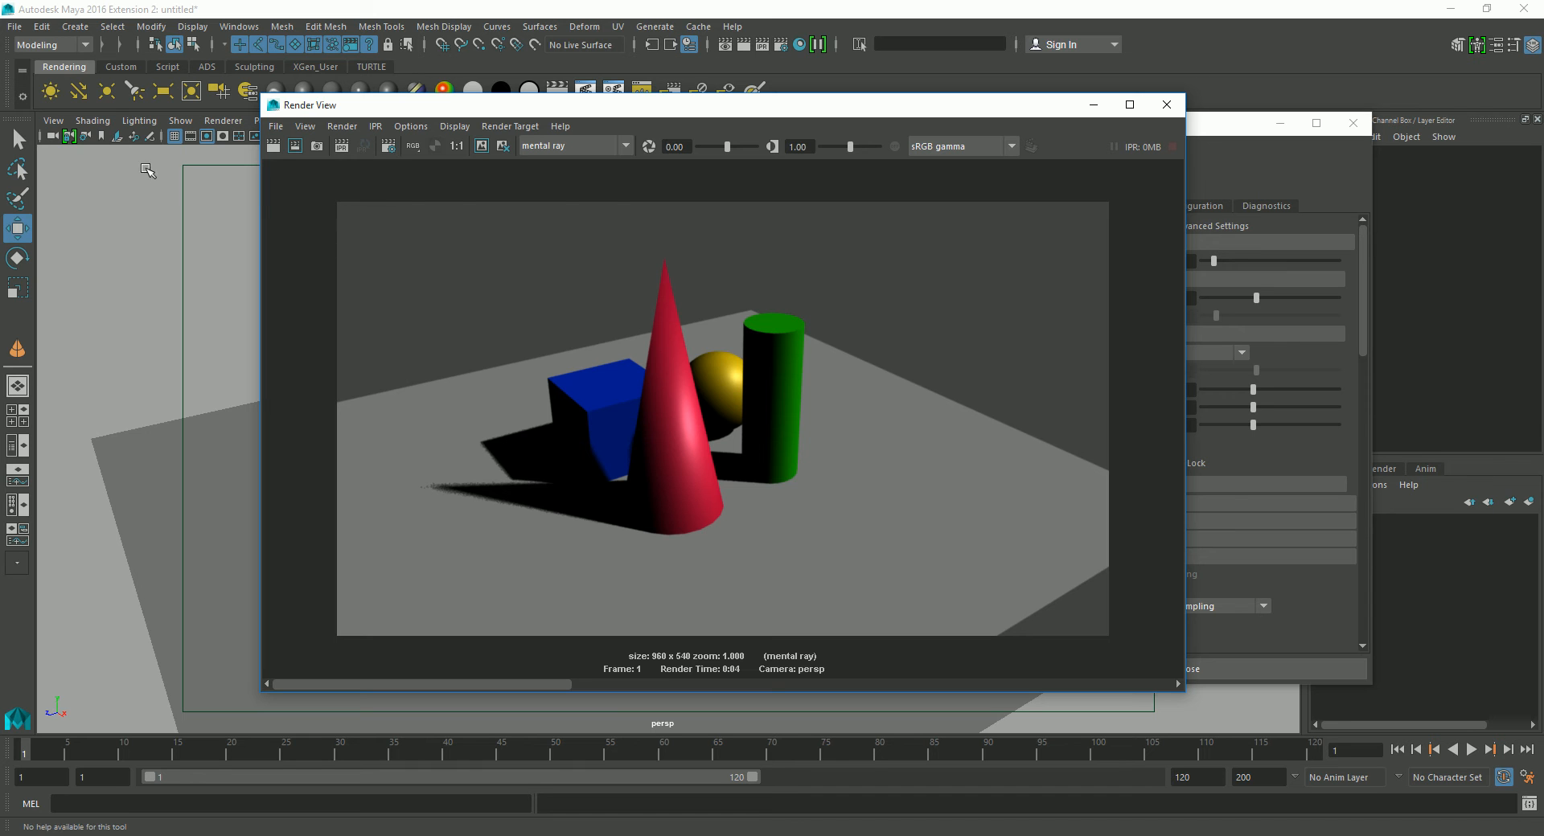
- Inspect the perspective camera's Environment background color attribute
{"action": "left_click", "coordinate": [184, 189]}
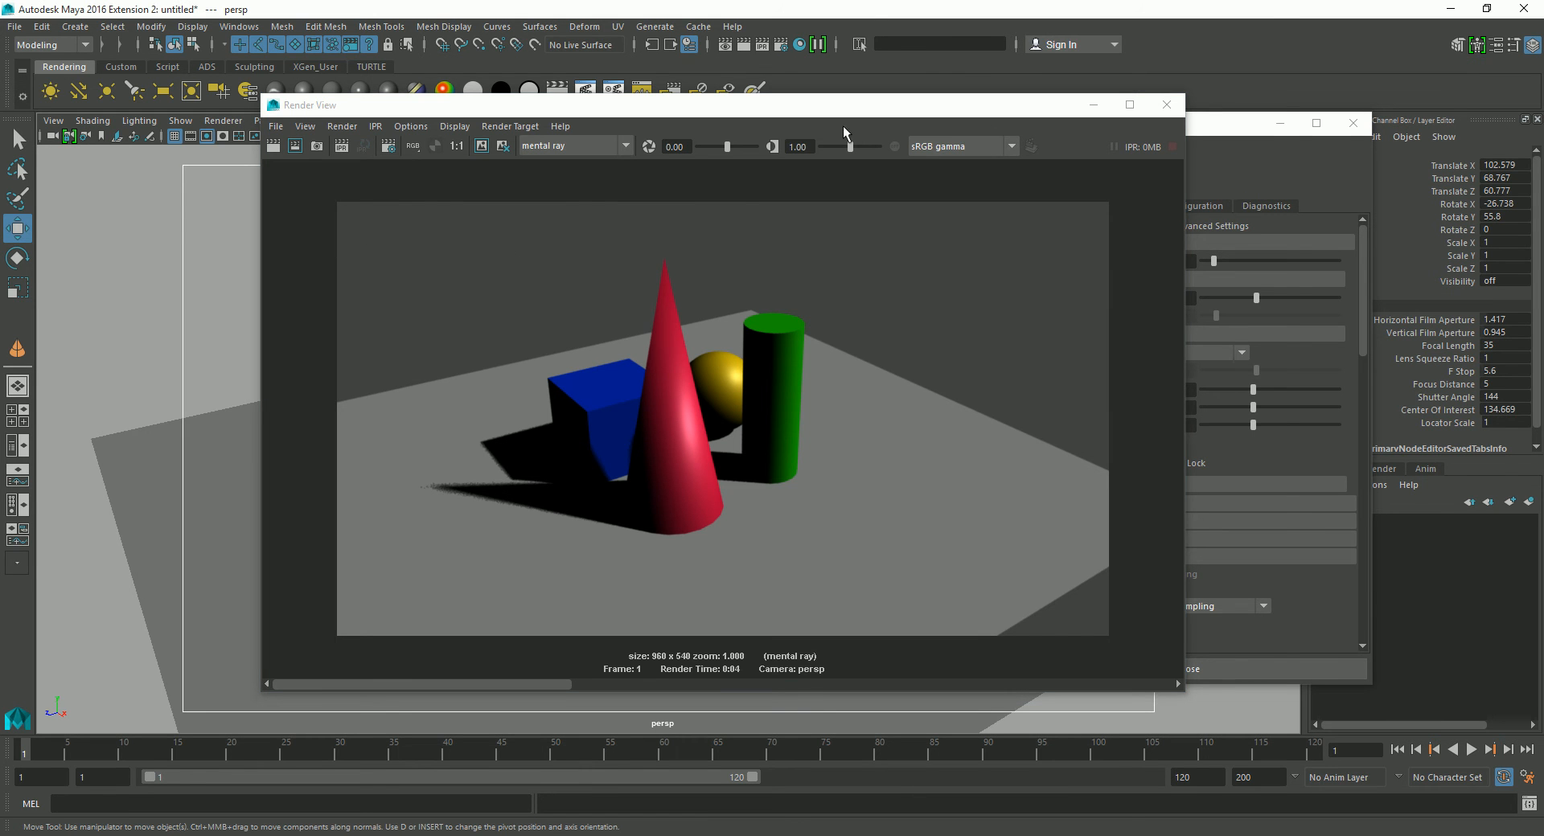
{"action": "key", "text": "ctrl+a"}
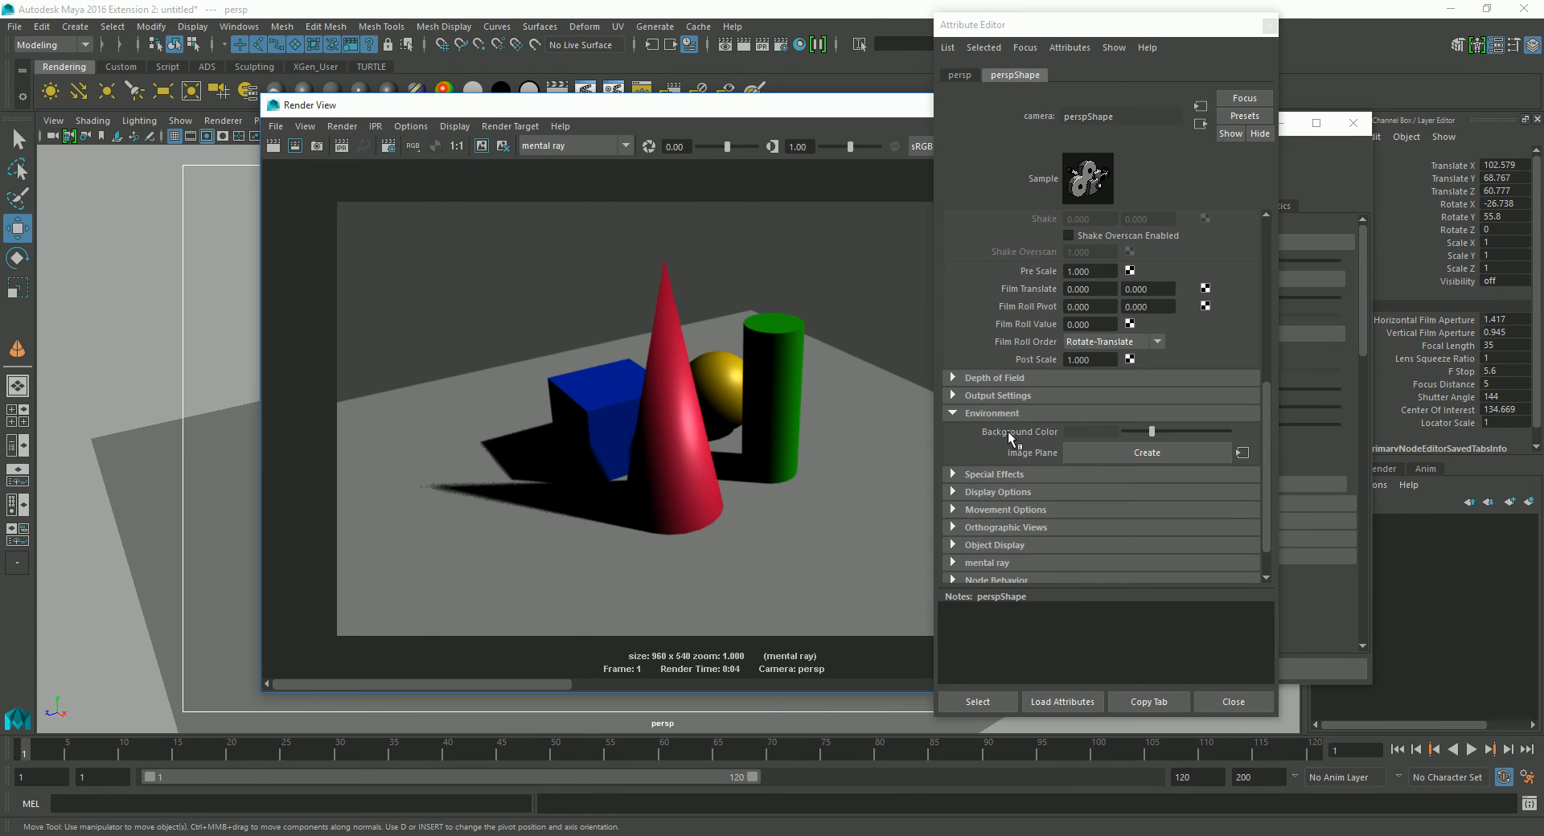
{"action": "left_click", "coordinate": [1269, 25]}
- Set Indirect Diffuse (GI) Mode to Finalgather and re-render the frame
{"action": "left_click_drag", "start_coordinate": [884, 107], "coordinate": [841, 104]}
{"action": "left_click_drag", "start_coordinate": [1298, 127], "coordinate": [1311, 118]}
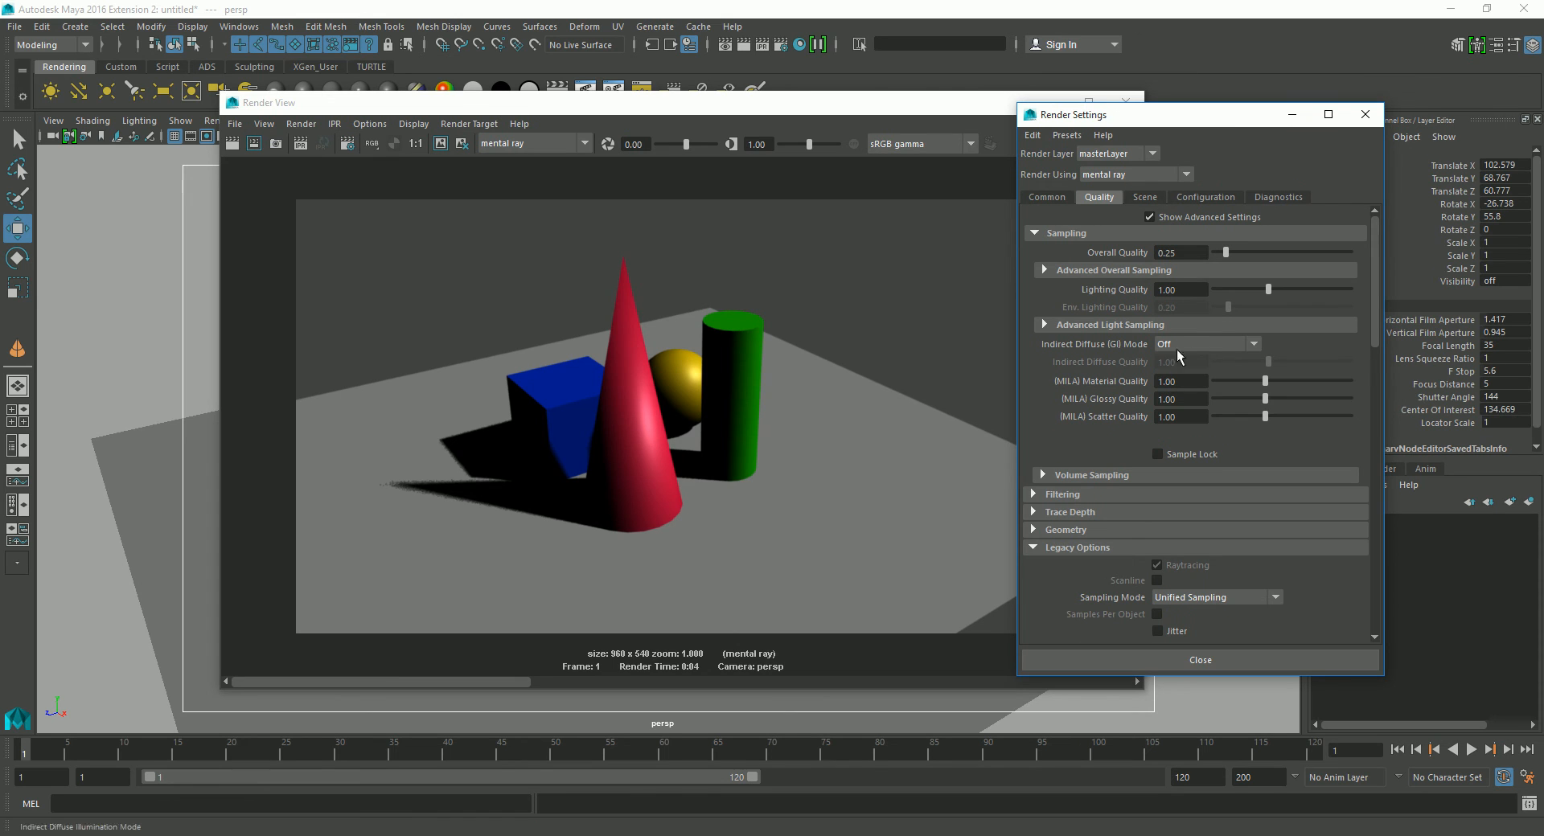
{"action": "left_click", "coordinate": [1206, 344]}
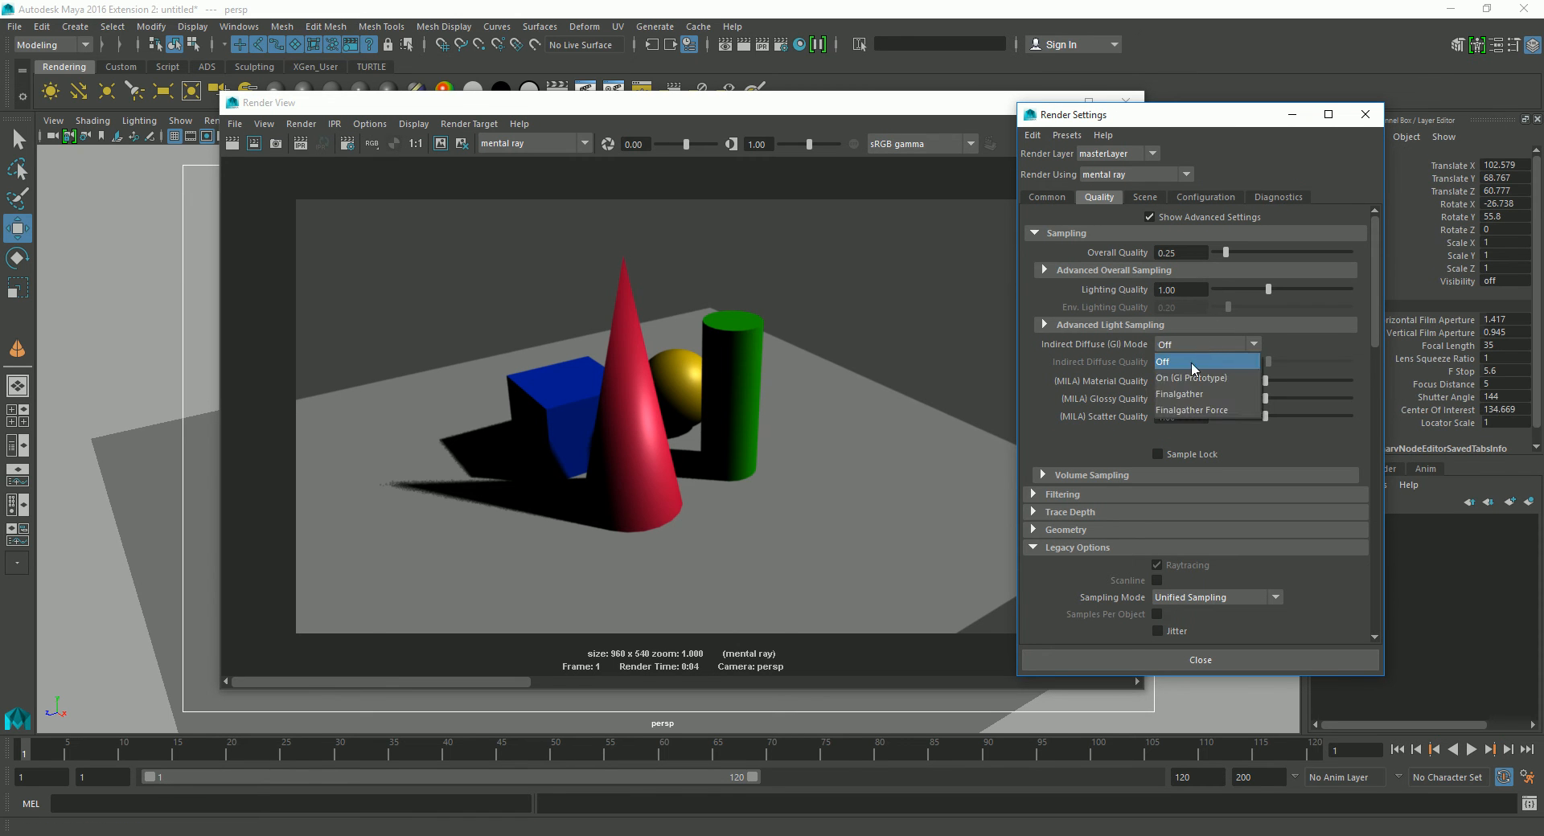
{"action": "left_click", "coordinate": [1188, 394]}
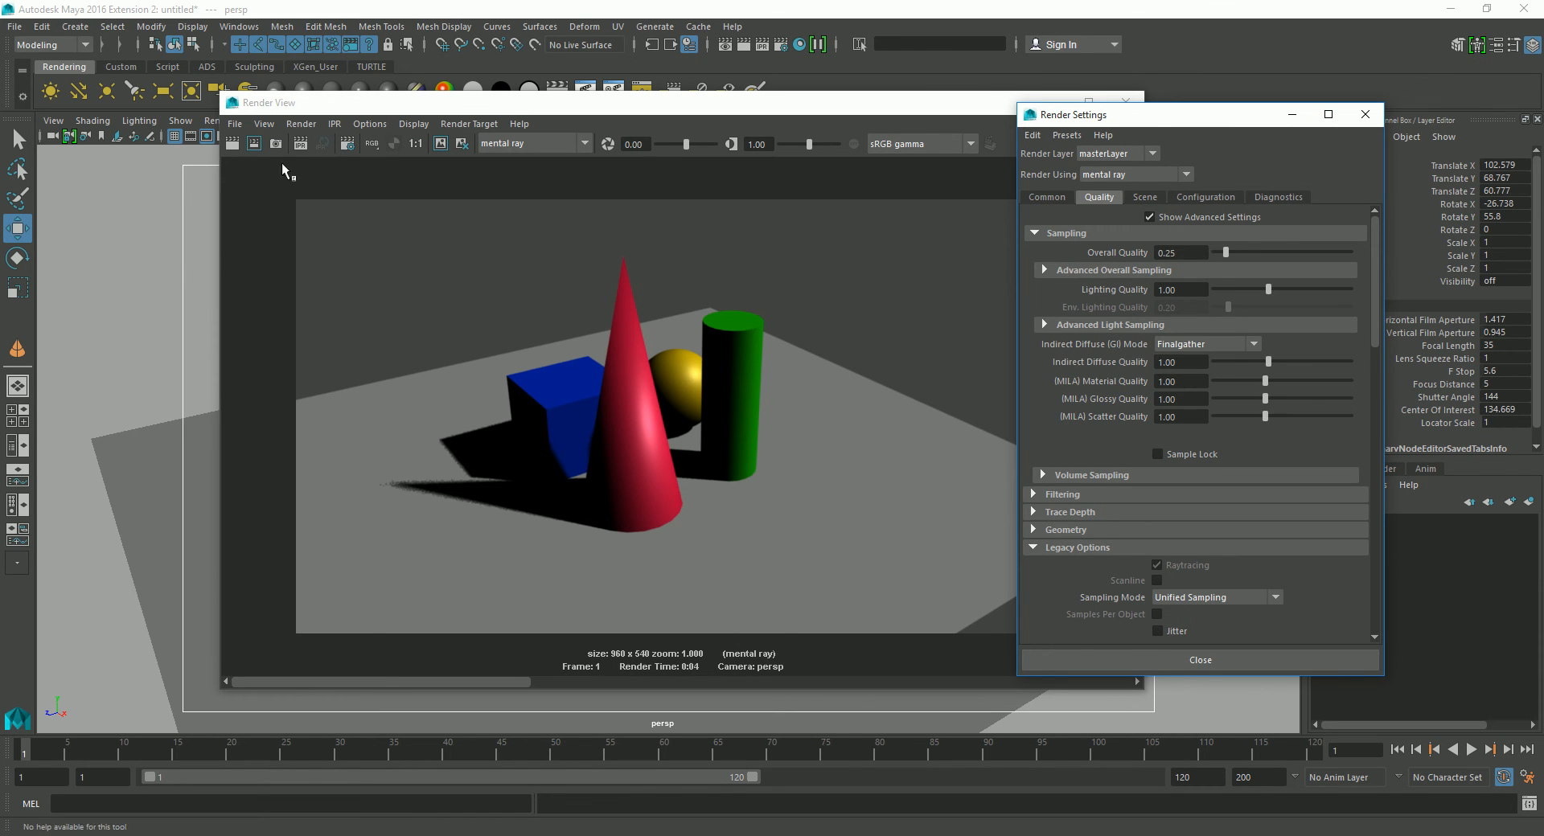
{"action": "left_click", "coordinate": [232, 143]}
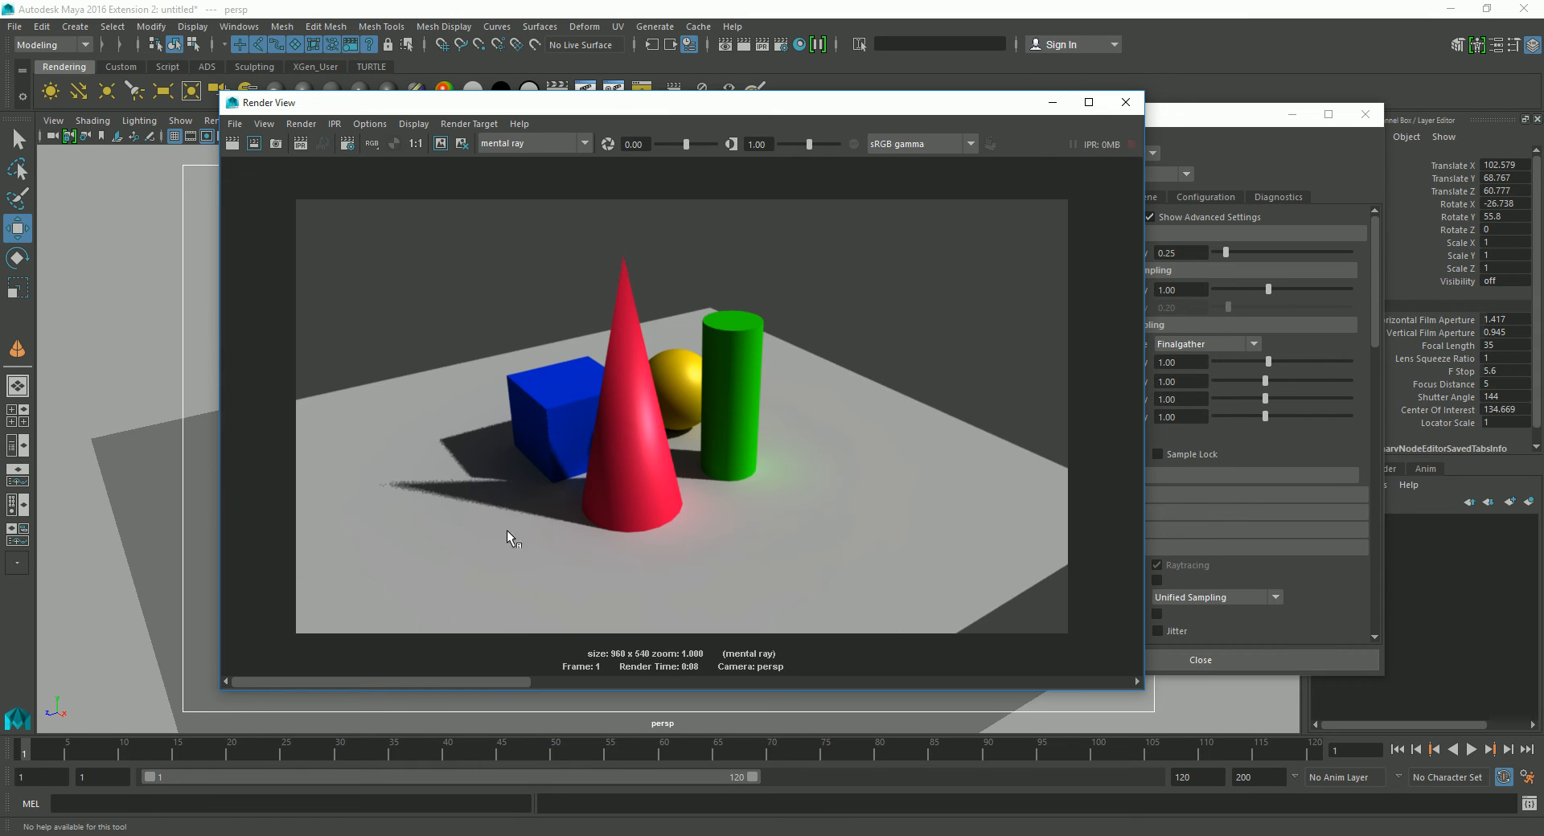
- Examine the accuracy, point density and point interpolation options in the Final Gathering section of the render settings
{"action": "left_click_drag", "start_coordinate": [463, 680], "coordinate": [466, 625]}
{"action": "left_click_drag", "start_coordinate": [970, 107], "coordinate": [869, 105]}
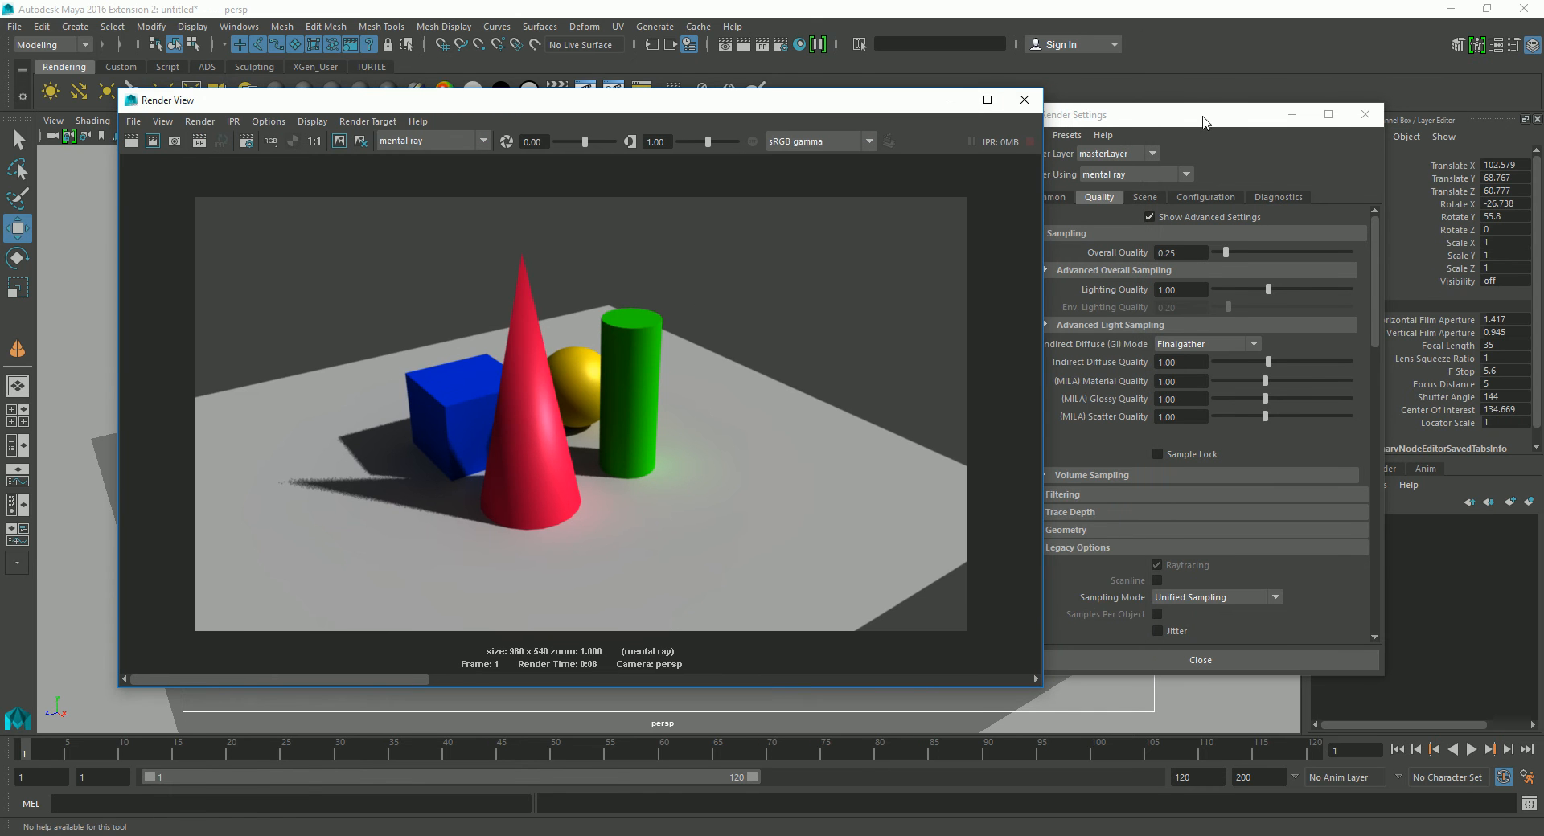
{"action": "left_click_drag", "start_coordinate": [1206, 121], "coordinate": [1270, 74]}
{"action": "left_click_drag", "start_coordinate": [1438, 260], "coordinate": [1469, 465]}
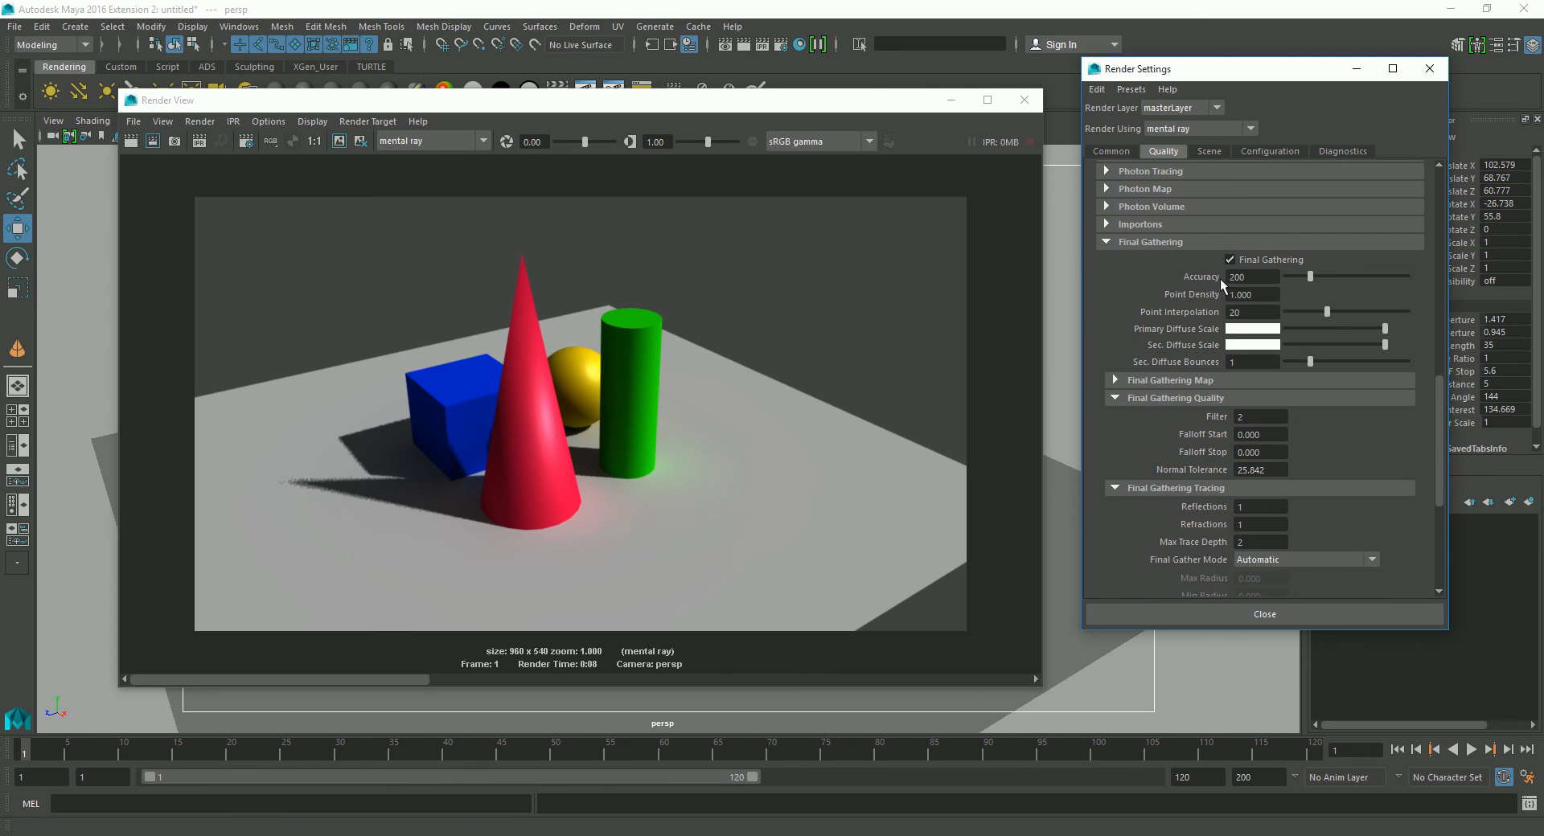
{"action": "key", "text": "Tab"}
{"action": "key", "text": "Tab"}
{"action": "double_click", "coordinate": [1258, 278]}
{"action": "left_click", "coordinate": [1256, 294]}
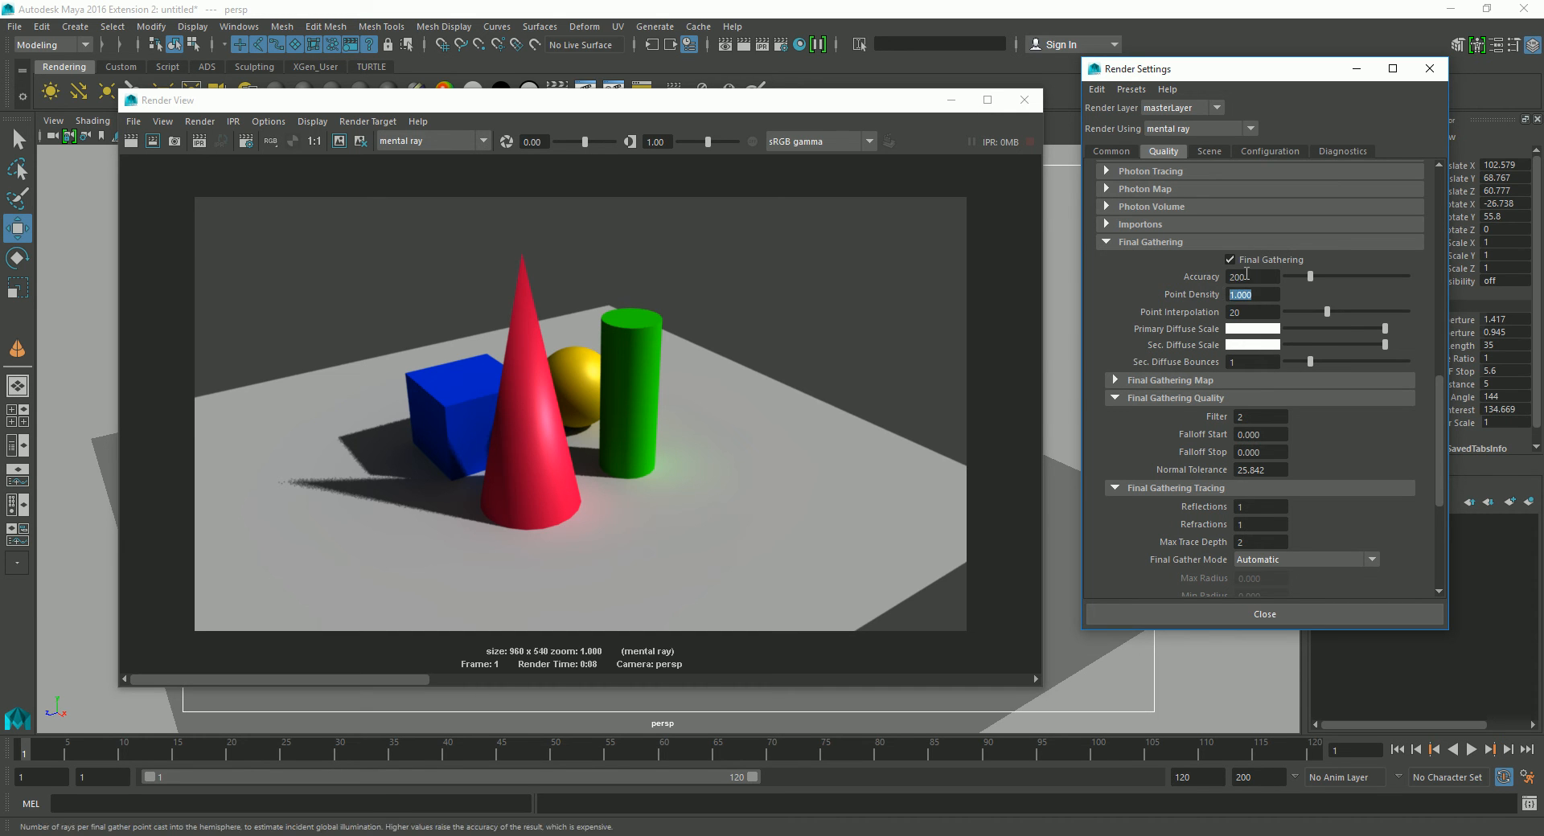
{"action": "double_click", "coordinate": [1239, 311]}
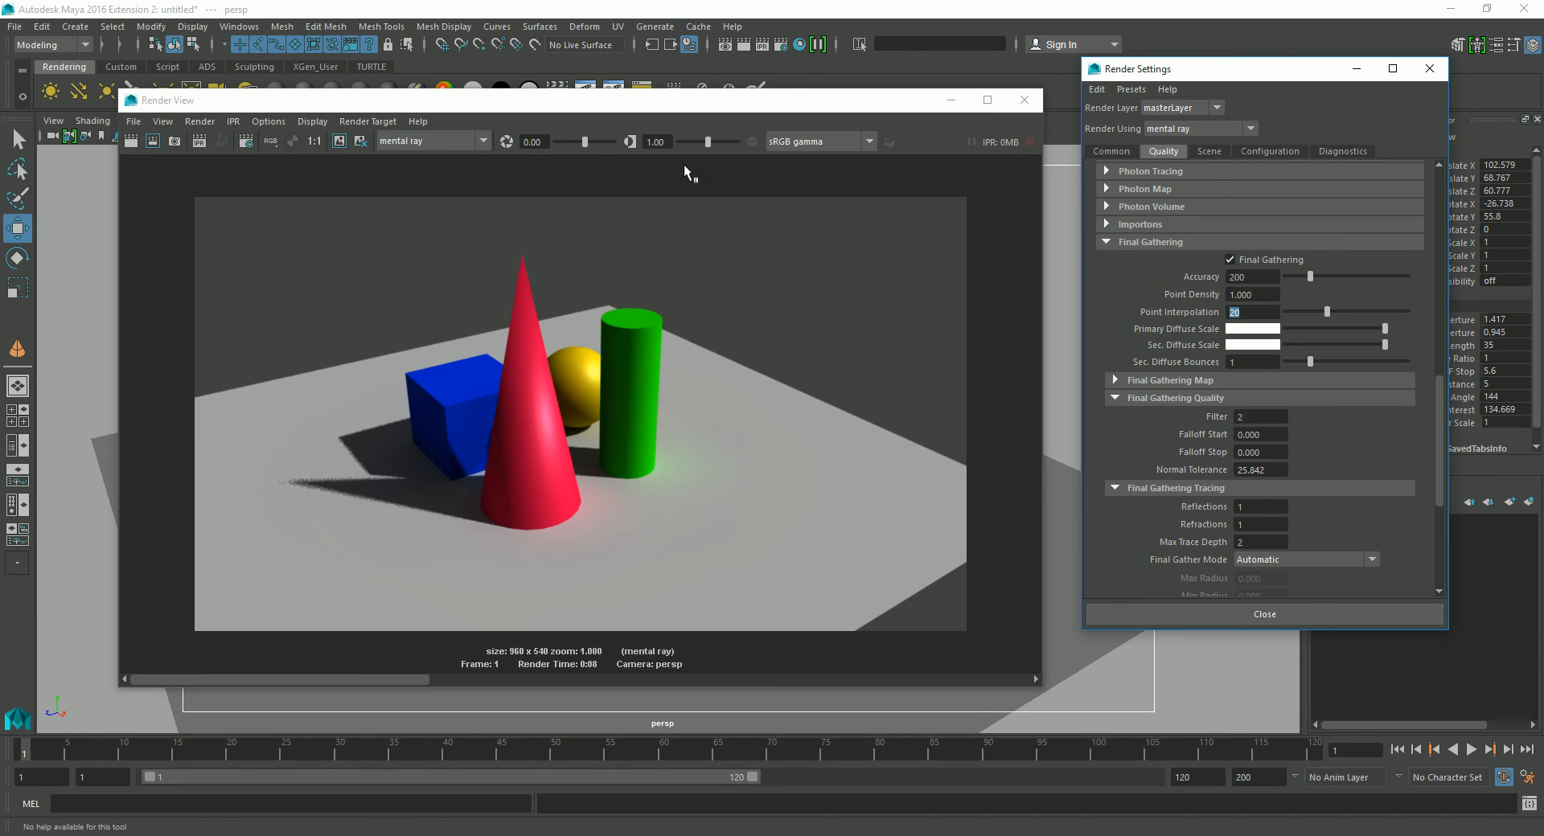
{"action": "left_click_drag", "start_coordinate": [690, 102], "coordinate": [705, 97]}
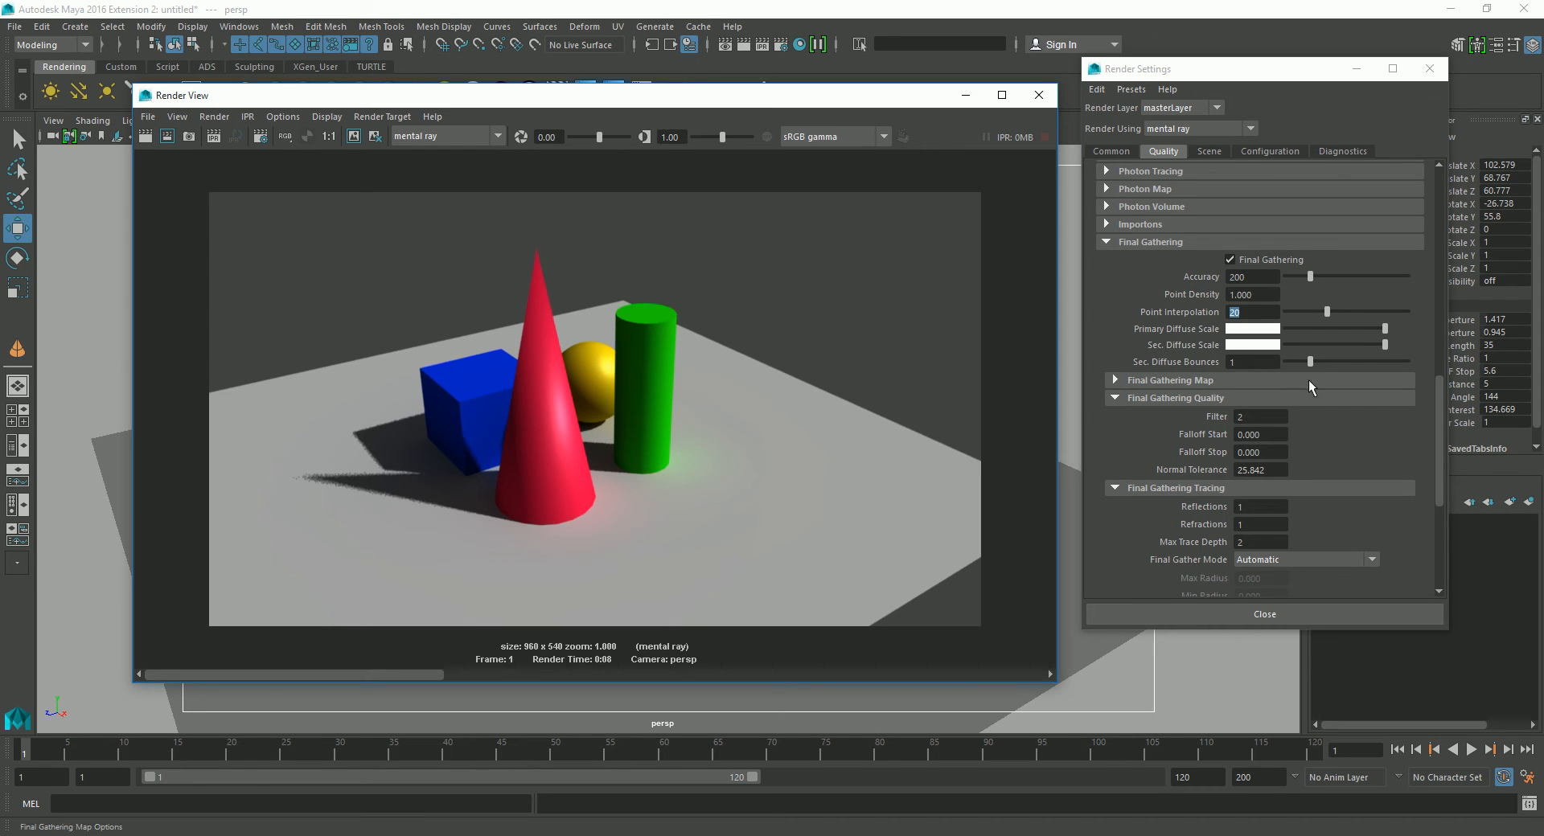
- Set the Final Gathering point interpolation to 30
{"action": "left_click_drag", "start_coordinate": [1254, 277], "coordinate": [1229, 278]}
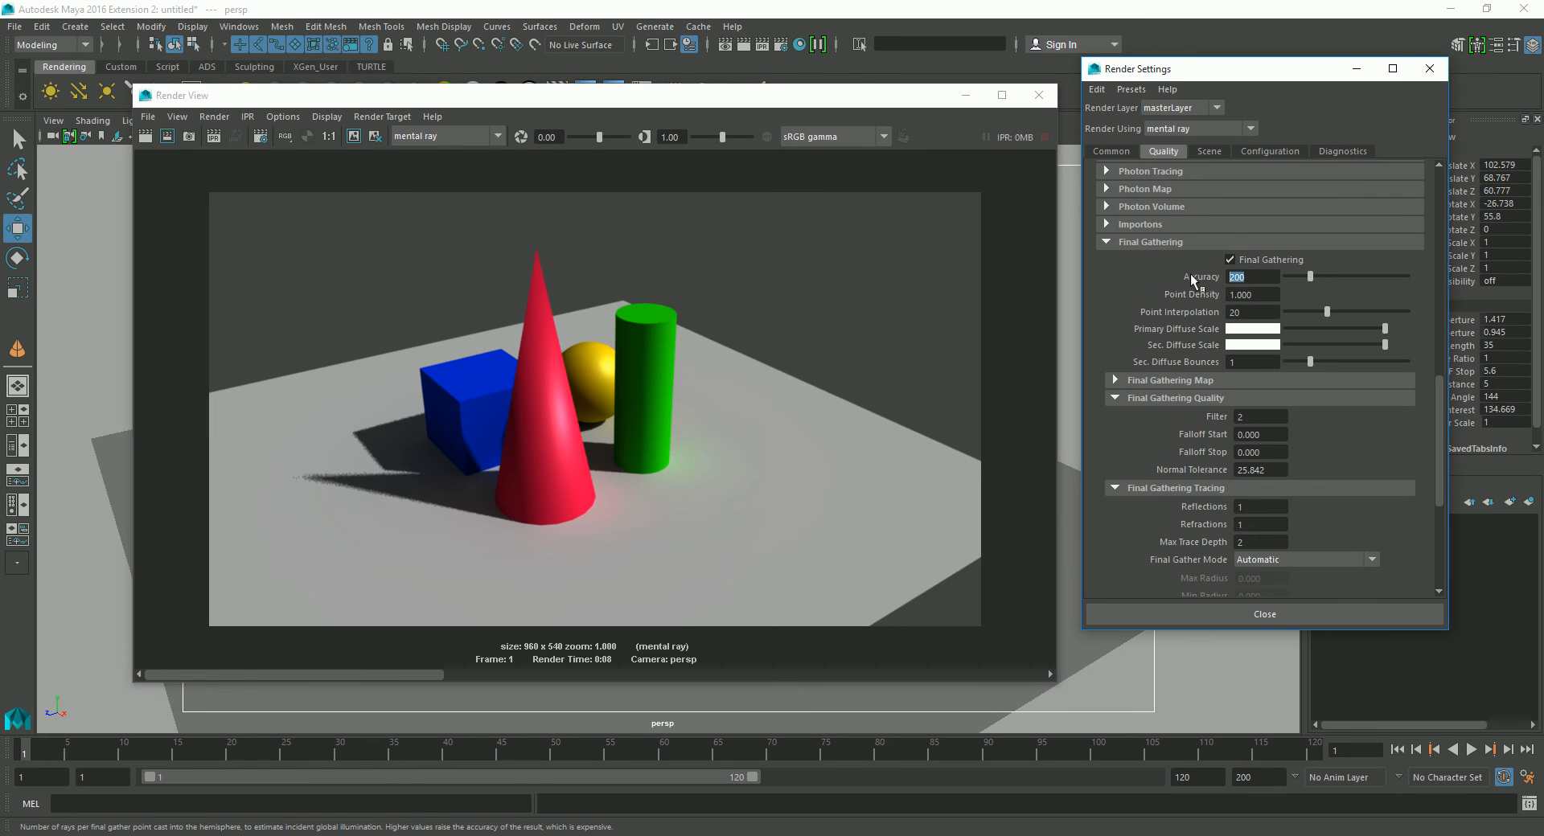
{"action": "left_click", "coordinate": [1263, 298]}
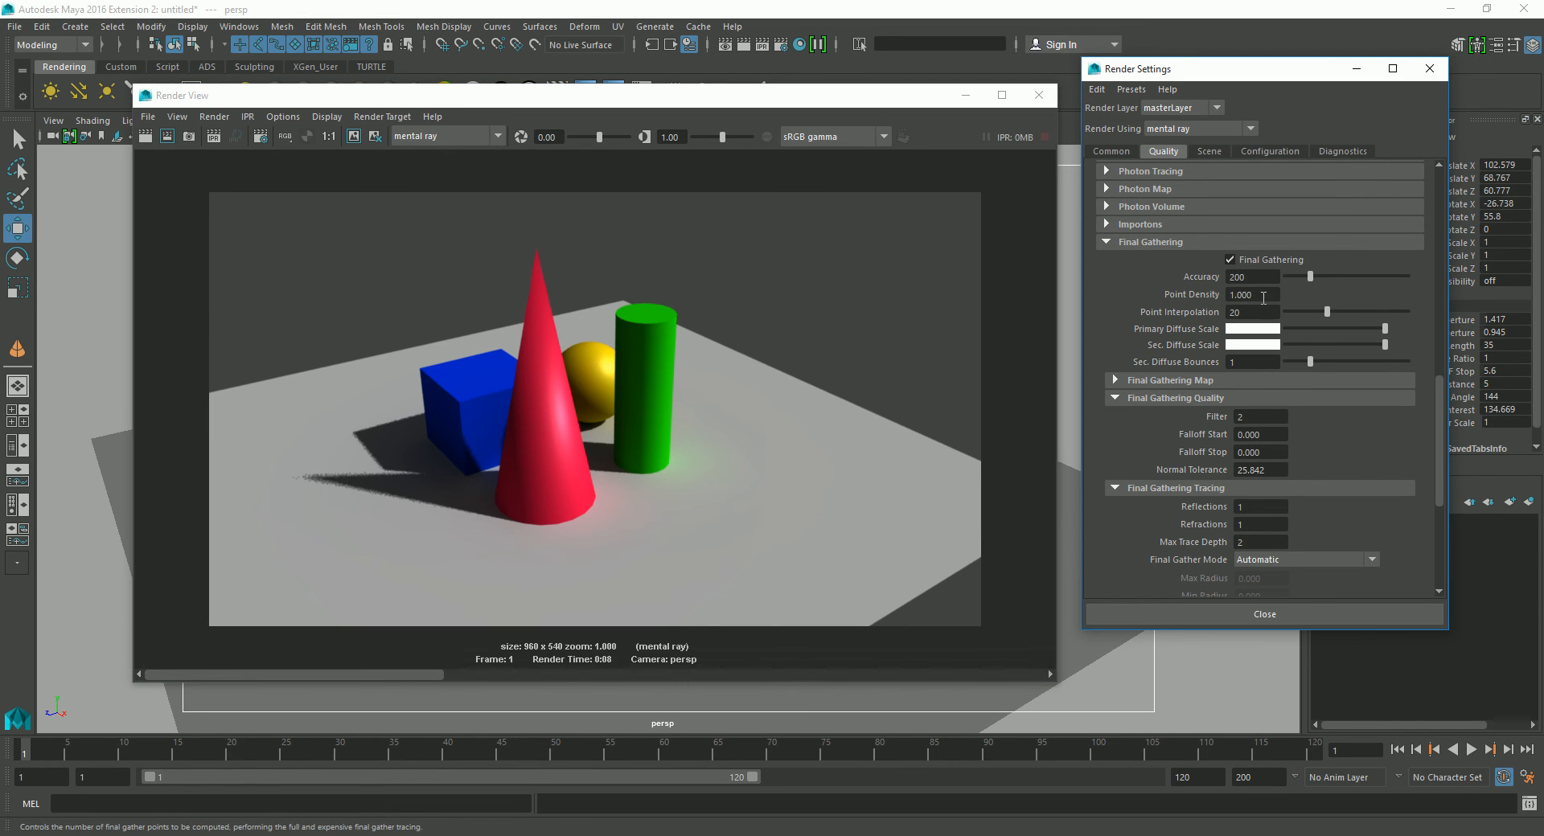
{"action": "double_click", "coordinate": [1234, 312]}
{"action": "left_click_drag", "start_coordinate": [1244, 315], "coordinate": [1215, 316]}
{"action": "type", "text": "30"}
{"action": "key", "text": "Return"}
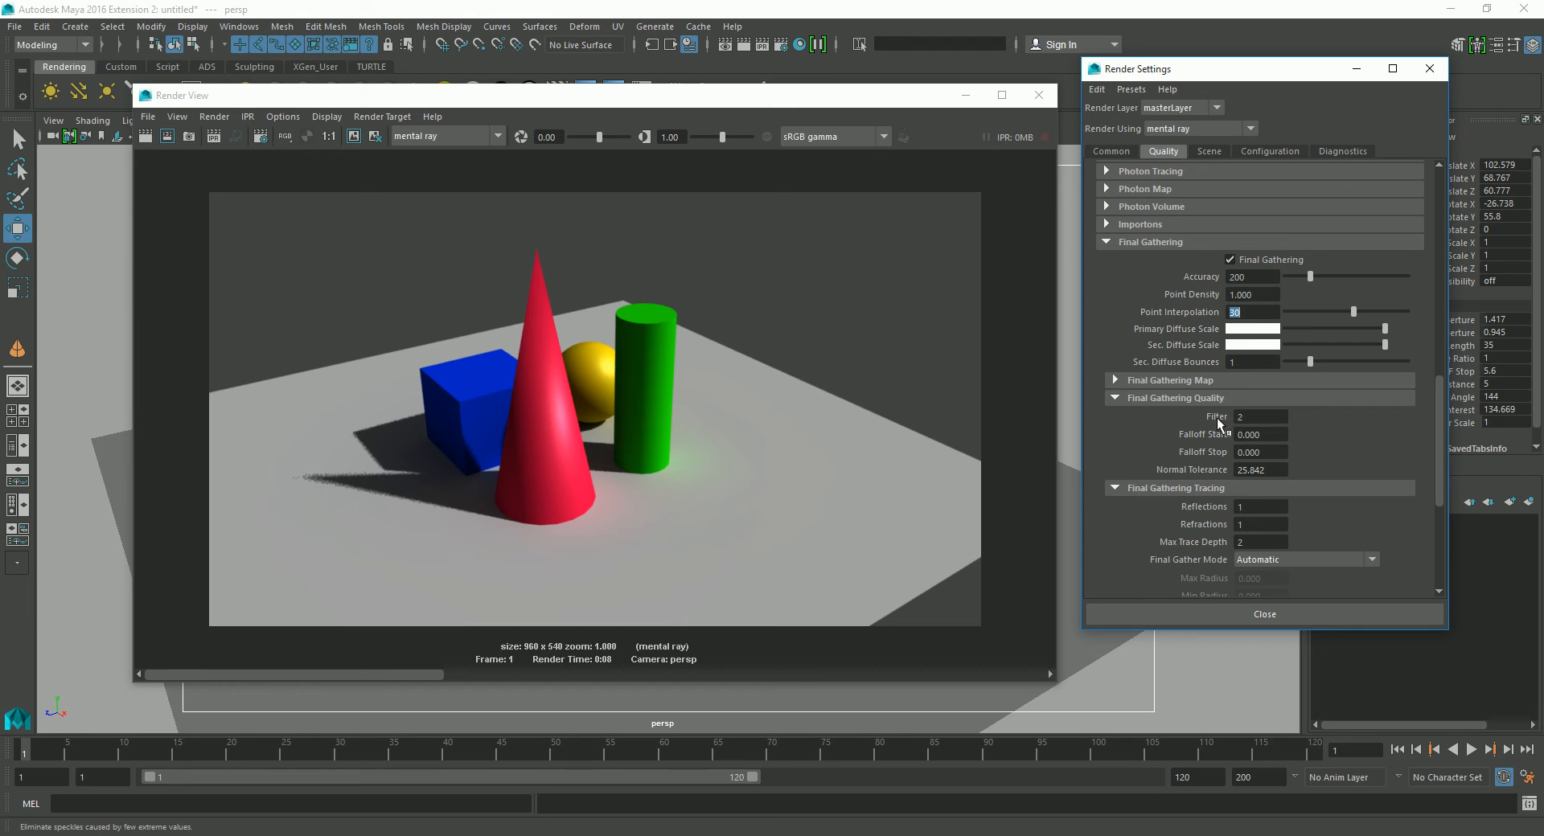
{"action": "double_click", "coordinate": [1253, 417]}
{"action": "left_click_drag", "start_coordinate": [814, 107], "coordinate": [799, 108]}
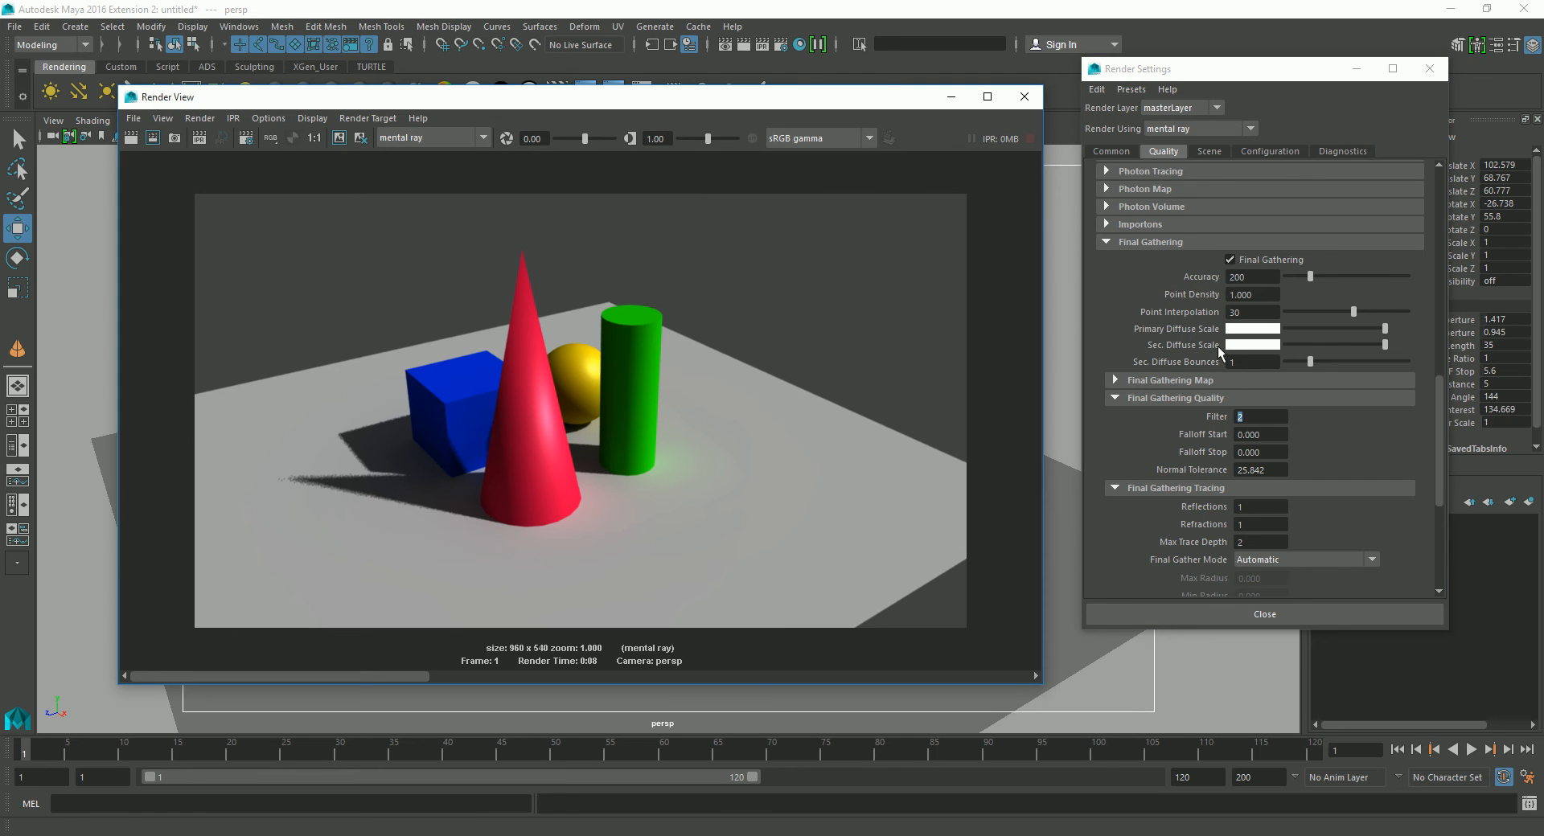
- Set the Final Gathering accuracy to 100 and point interpolation to 10
{"action": "left_click", "coordinate": [1256, 279]}
{"action": "type", "text": "100"}
{"action": "key", "text": "Return"}
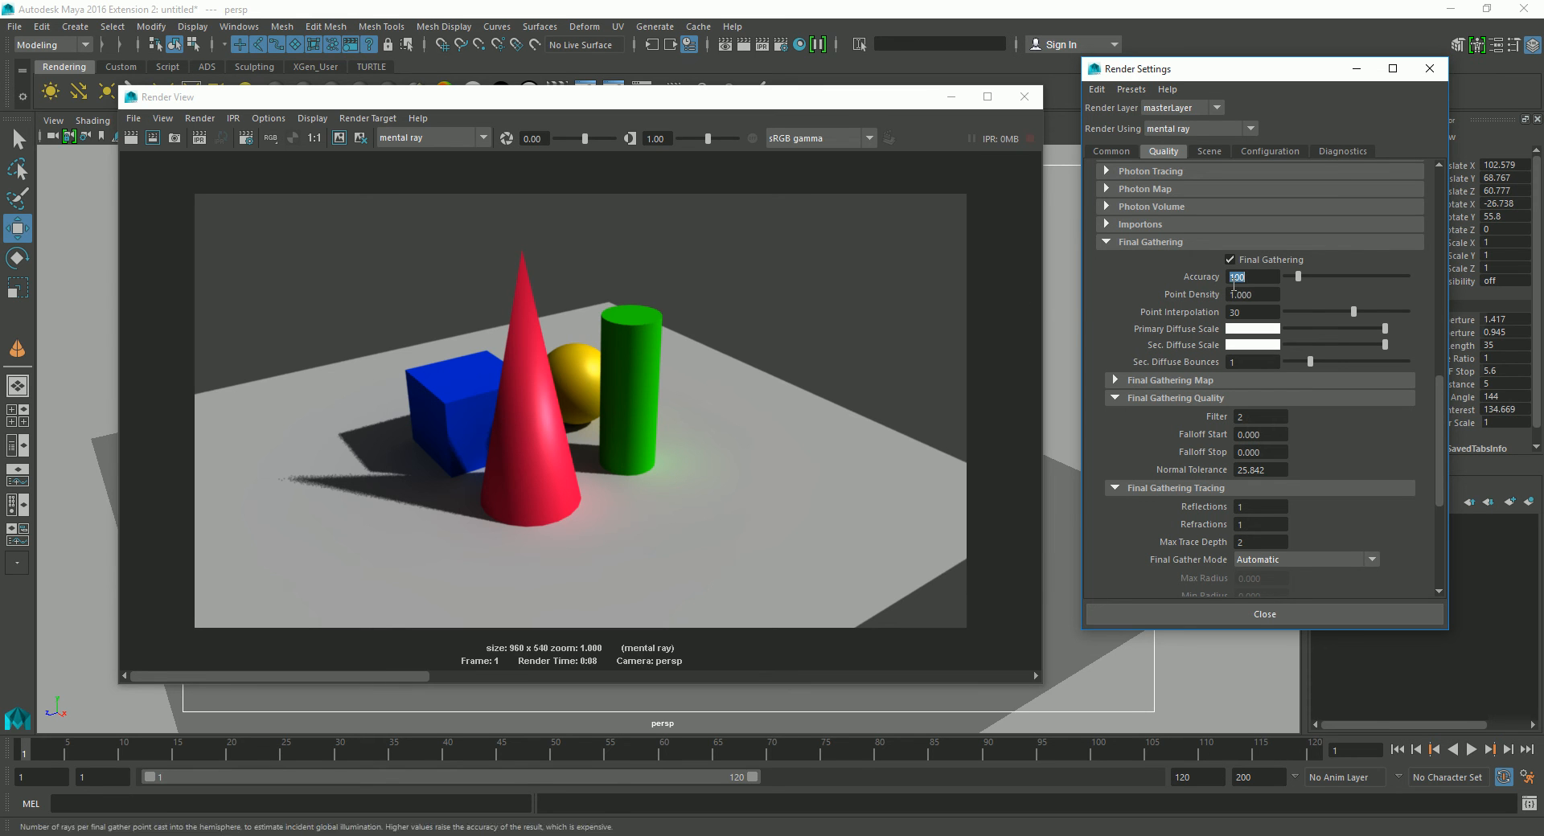
{"action": "left_click_drag", "start_coordinate": [1254, 312], "coordinate": [1191, 312]}
{"action": "type", "text": "10"}
{"action": "key", "text": "Return"}
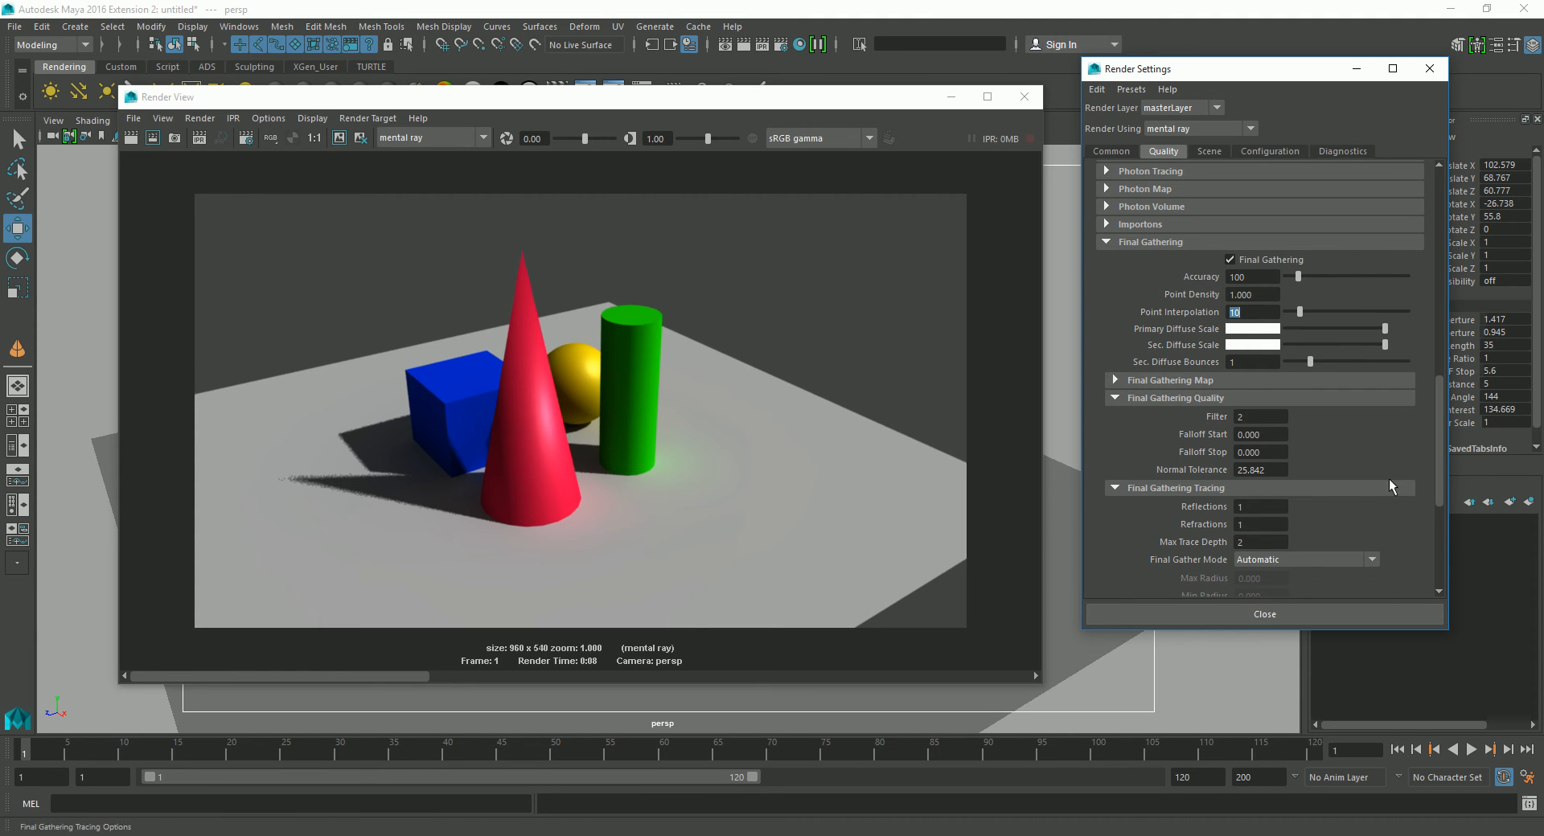
- Set Indirect Diffuse Quality to 2 and check its effect on the Final Gathering values
{"action": "scroll", "coordinate": [1439, 466], "scroll_direction": "down", "scroll_amount": 3}
{"action": "left_click_drag", "start_coordinate": [1440, 417], "coordinate": [1439, 196]}
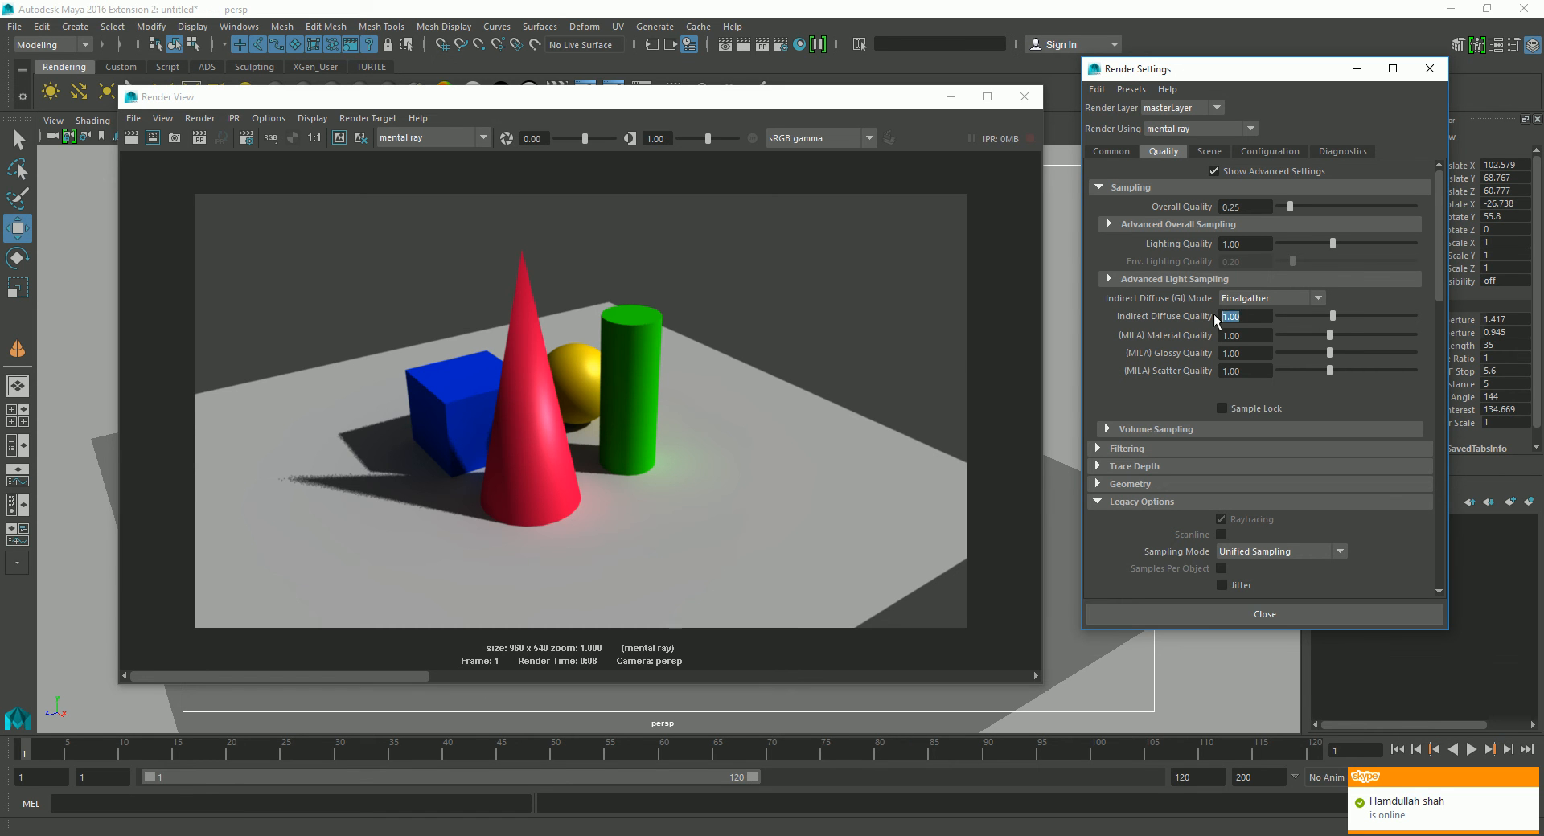
{"action": "type", "text": "2"}
{"action": "key", "text": "Return"}
{"action": "left_click_drag", "start_coordinate": [1440, 248], "coordinate": [1426, 421]}
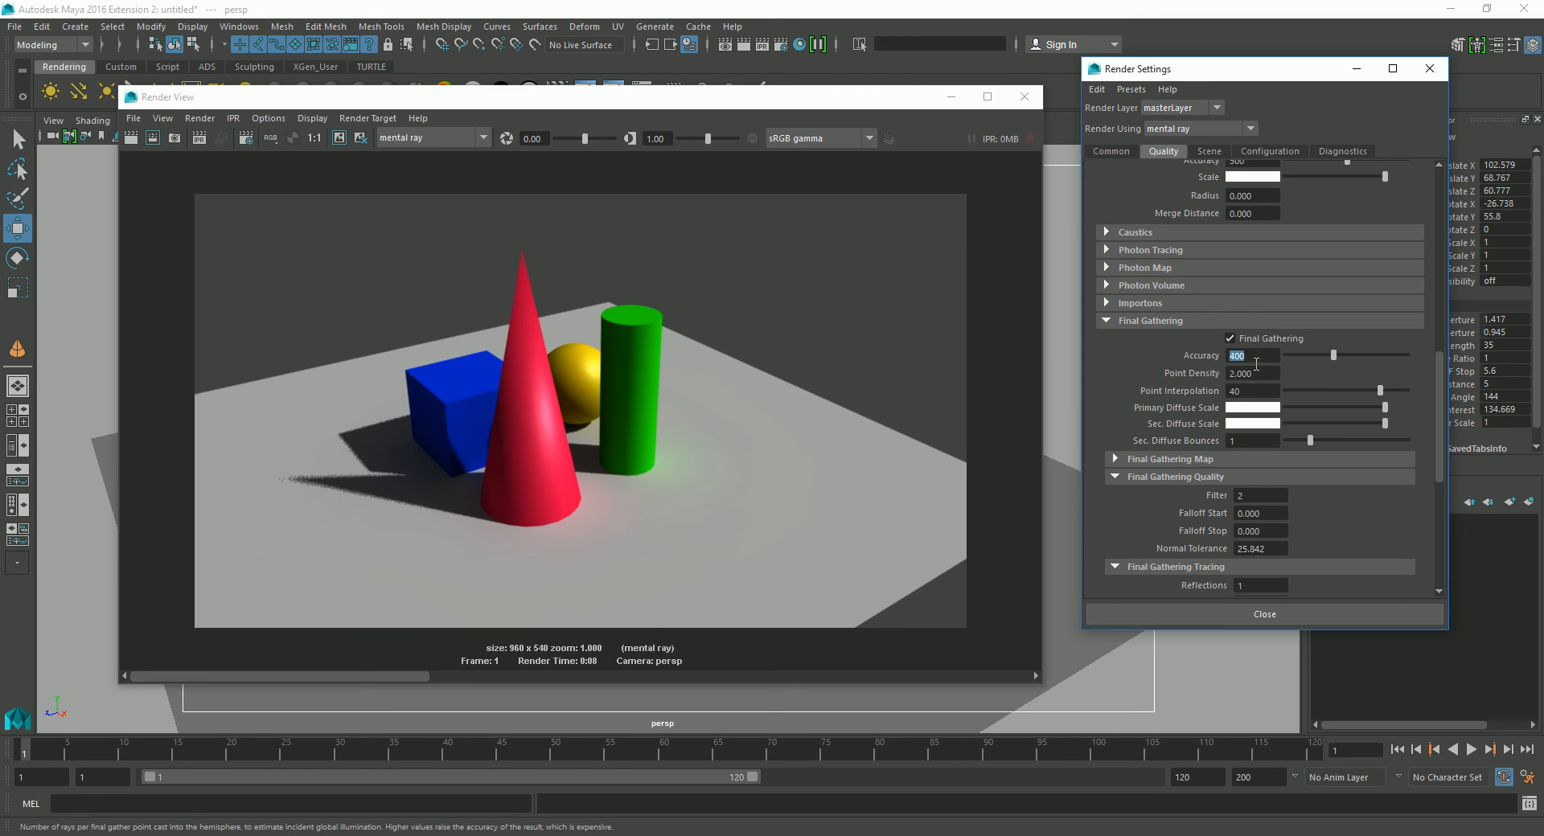
{"action": "double_click", "coordinate": [1226, 391]}
- Set Indirect Diffuse Quality to 1 and return to the Final Gathering options
{"action": "left_click_drag", "start_coordinate": [1439, 412], "coordinate": [1428, 238]}
{"action": "type", "text": "1"}
{"action": "key", "text": "Return"}
{"action": "left_click_drag", "start_coordinate": [1438, 274], "coordinate": [1444, 442]}
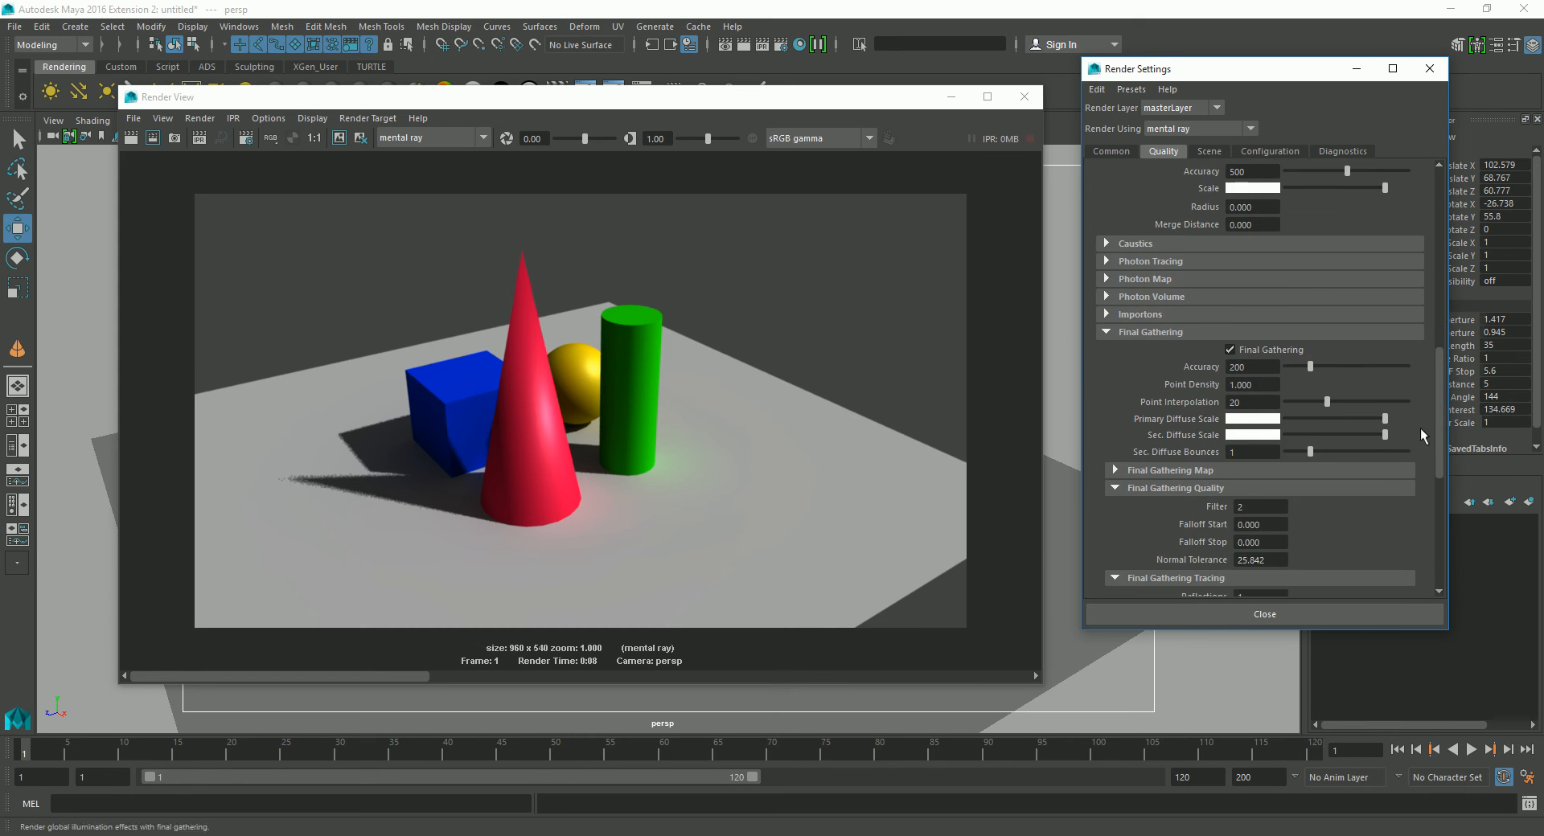
- Set the Final Gathering accuracy to 100 and its point interpolation to 10
{"action": "double_click", "coordinate": [1238, 385]}
{"action": "double_click", "coordinate": [1234, 367]}
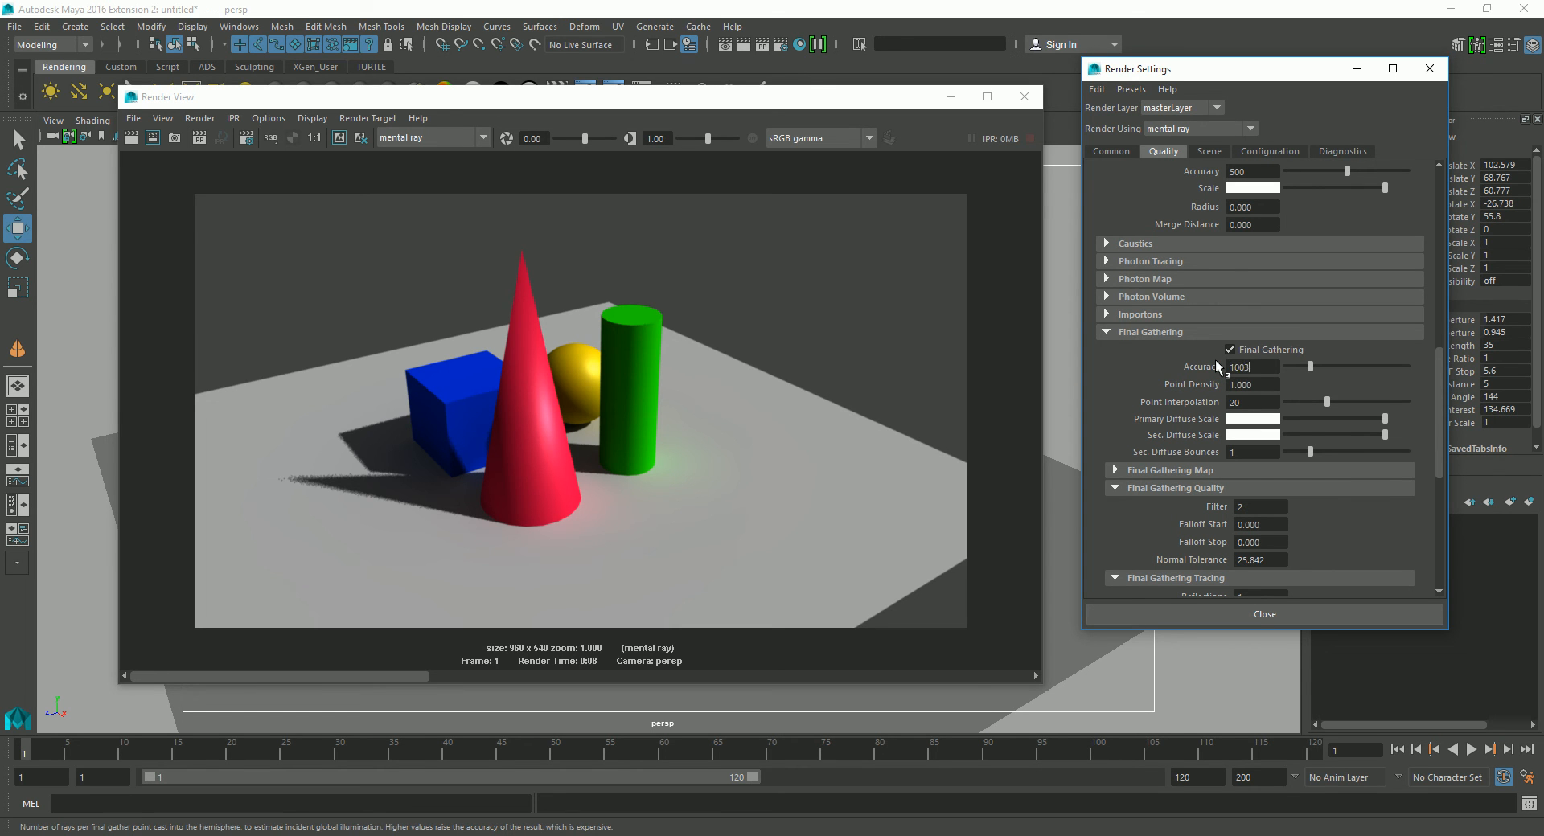
{"action": "key", "text": "Return"}
{"action": "left_click_drag", "start_coordinate": [1243, 402], "coordinate": [1200, 400]}
{"action": "type", "text": "10"}
{"action": "key", "text": "Return"}
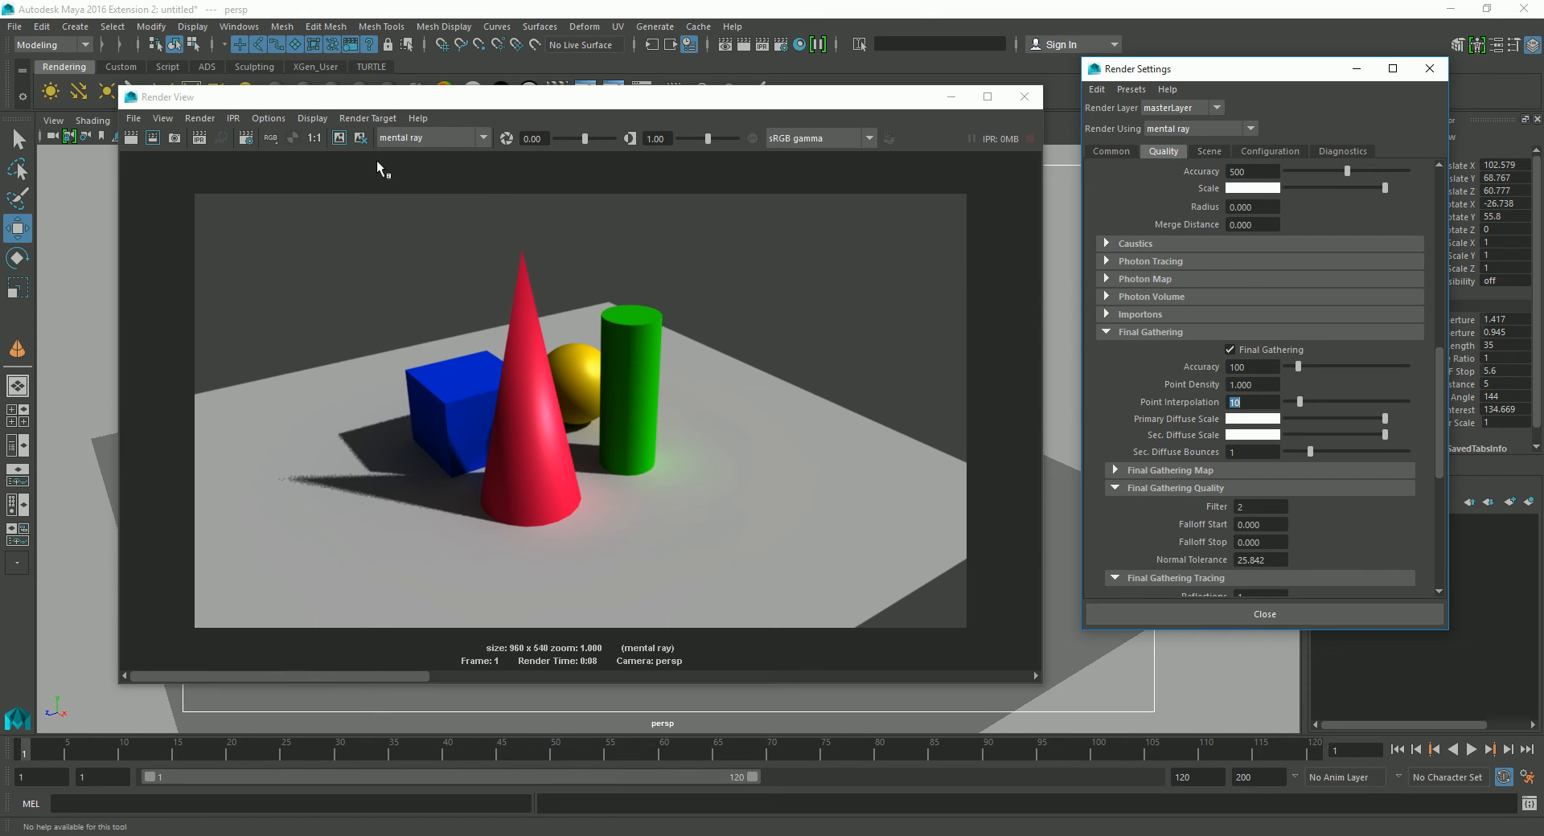
- Re-render the scene while keeping the current image, and flip between the stored renders to compare them
{"action": "left_click", "coordinate": [339, 137]}
{"action": "left_click", "coordinate": [141, 140]}
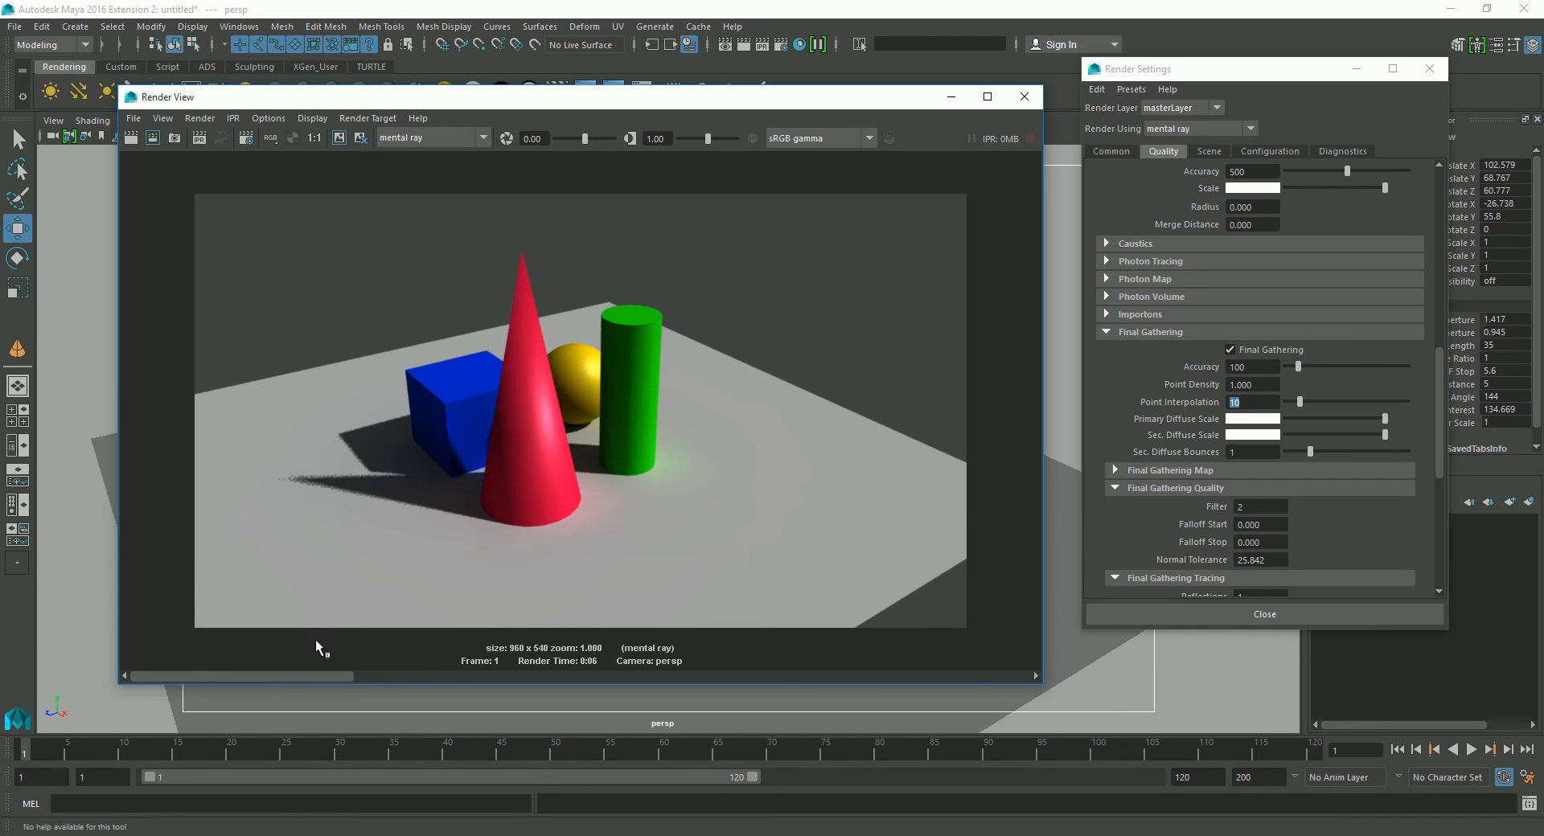
{"action": "mouse_move", "coordinate": [317, 678]}
{"action": "left_mouse_down"}
{"action": "mouse_move", "coordinate": [500, 673]}
{"action": "mouse_move", "coordinate": [330, 675]}
{"action": "left_mouse_up"}
{"action": "left_click_drag", "start_coordinate": [306, 676], "coordinate": [245, 665]}
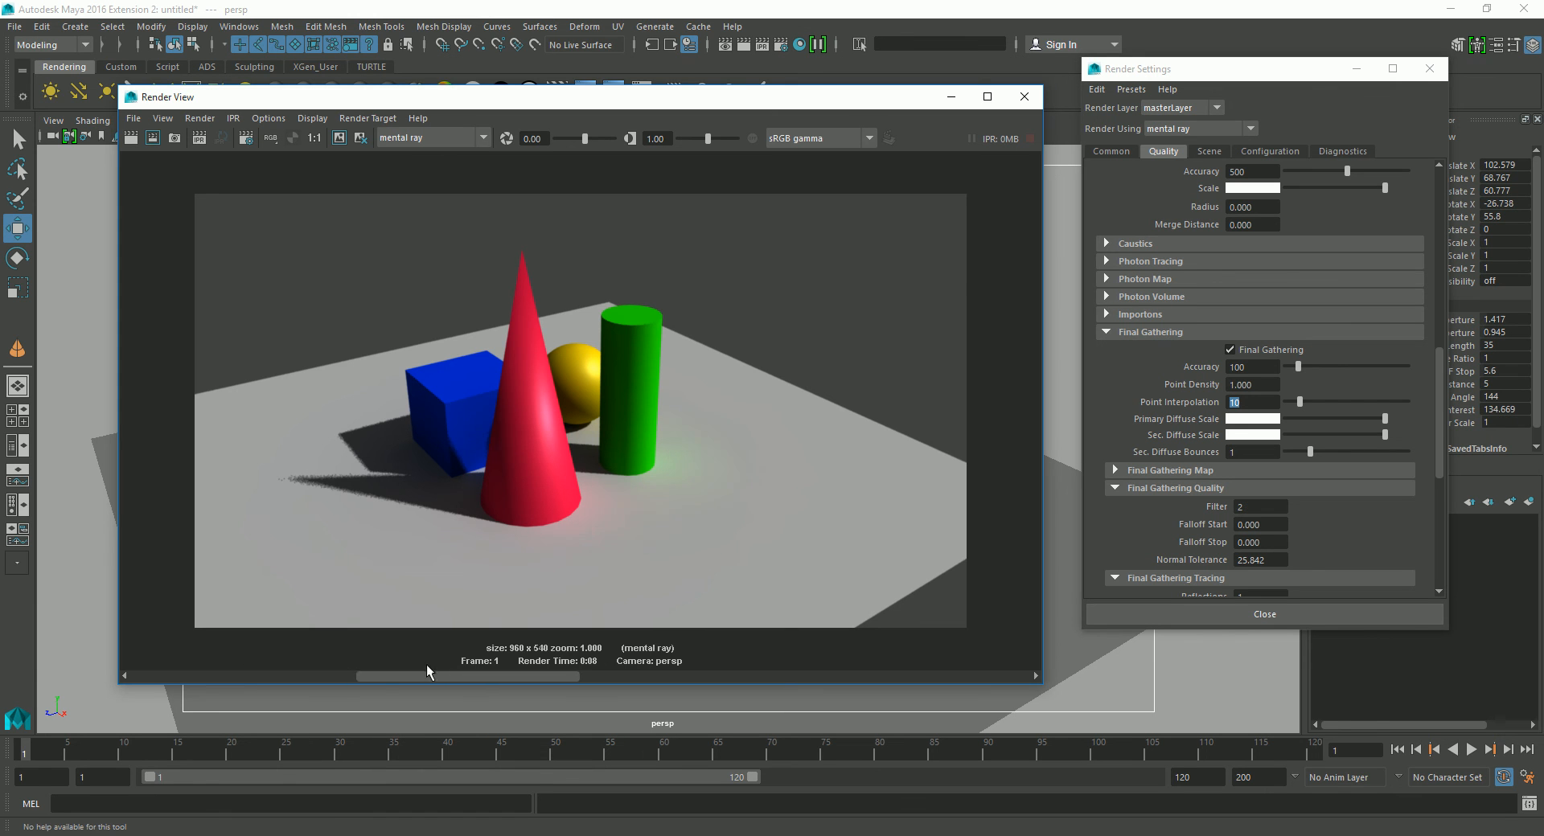
{"action": "left_click_drag", "start_coordinate": [233, 677], "coordinate": [289, 678]}
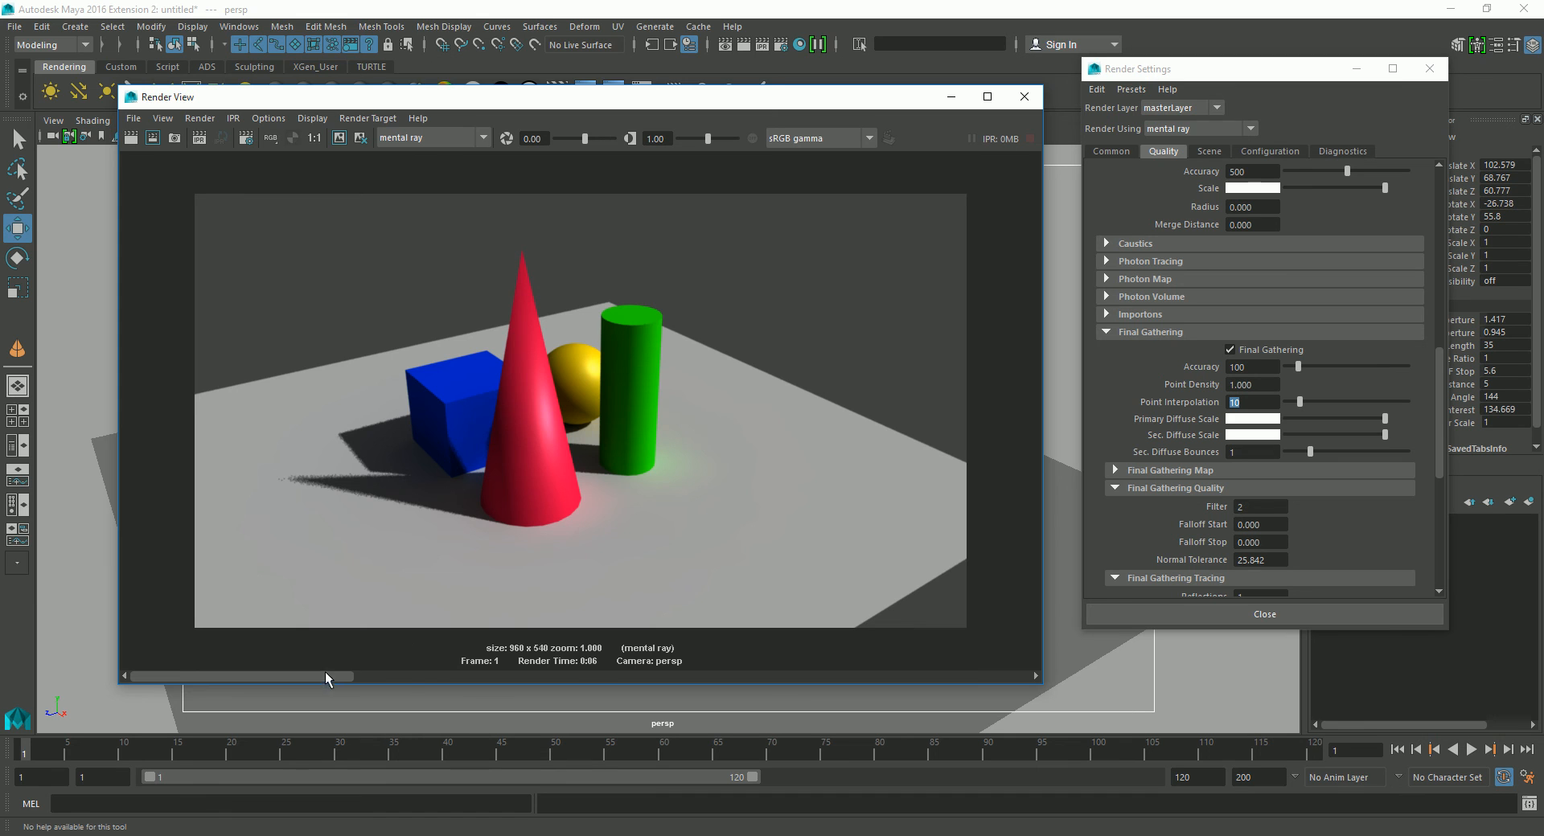
{"action": "left_click", "coordinate": [431, 677]}
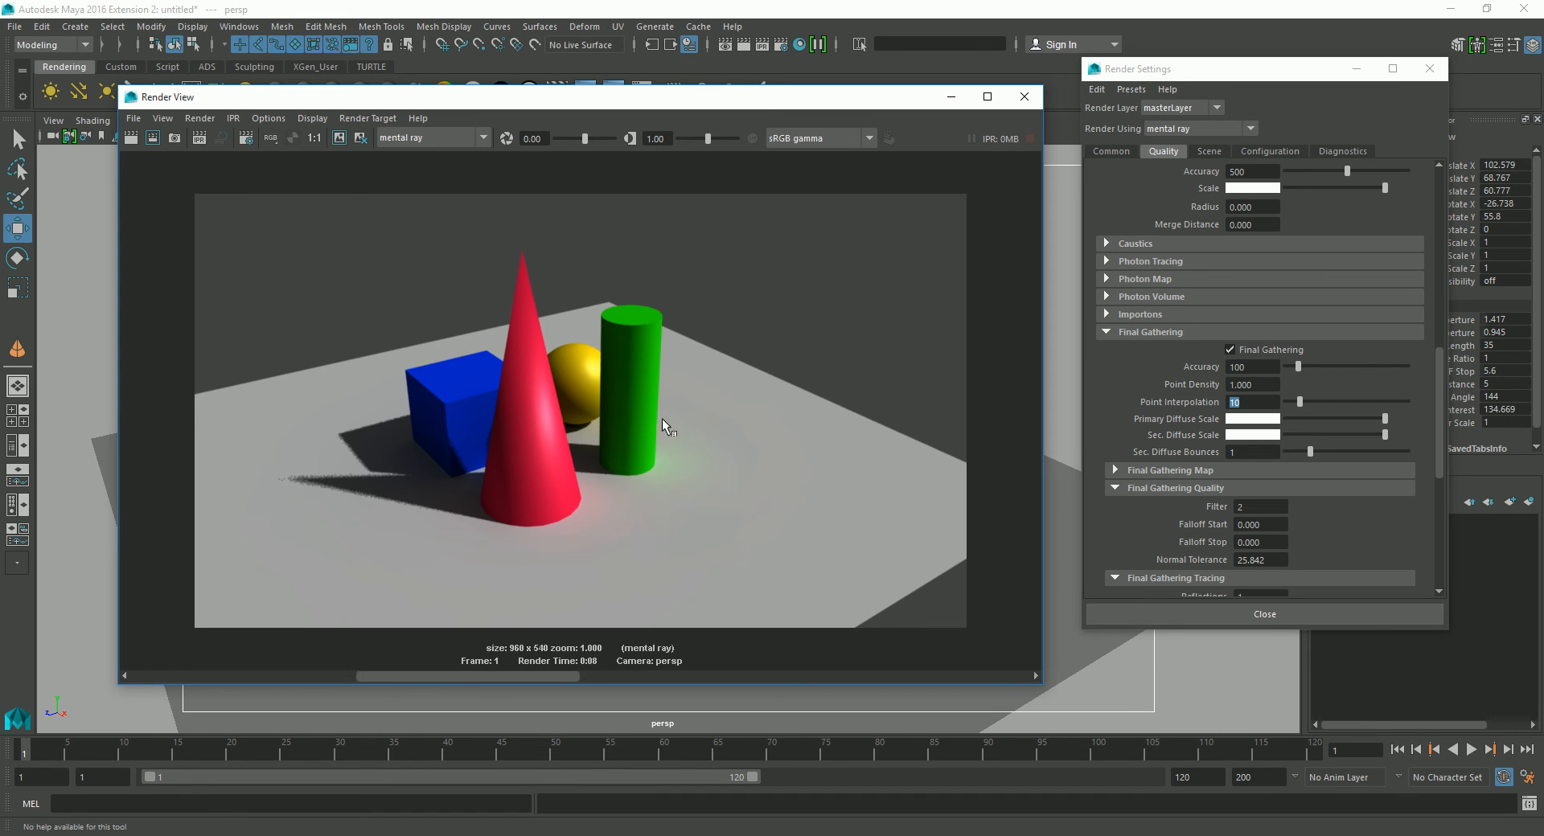
{"action": "left_click", "coordinate": [1251, 402]}
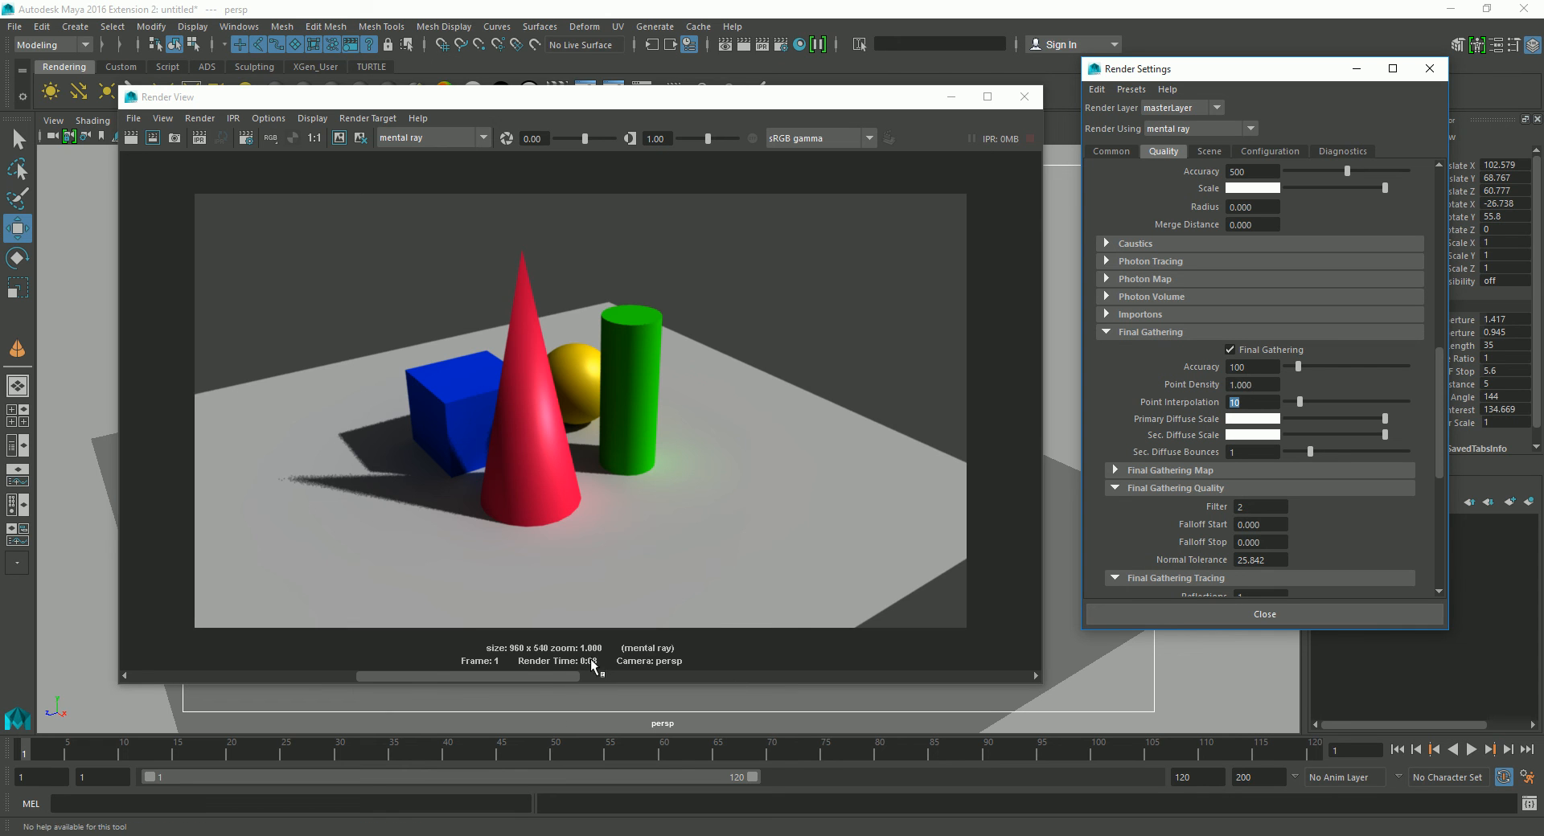
{"action": "left_click_drag", "start_coordinate": [522, 674], "coordinate": [299, 678]}
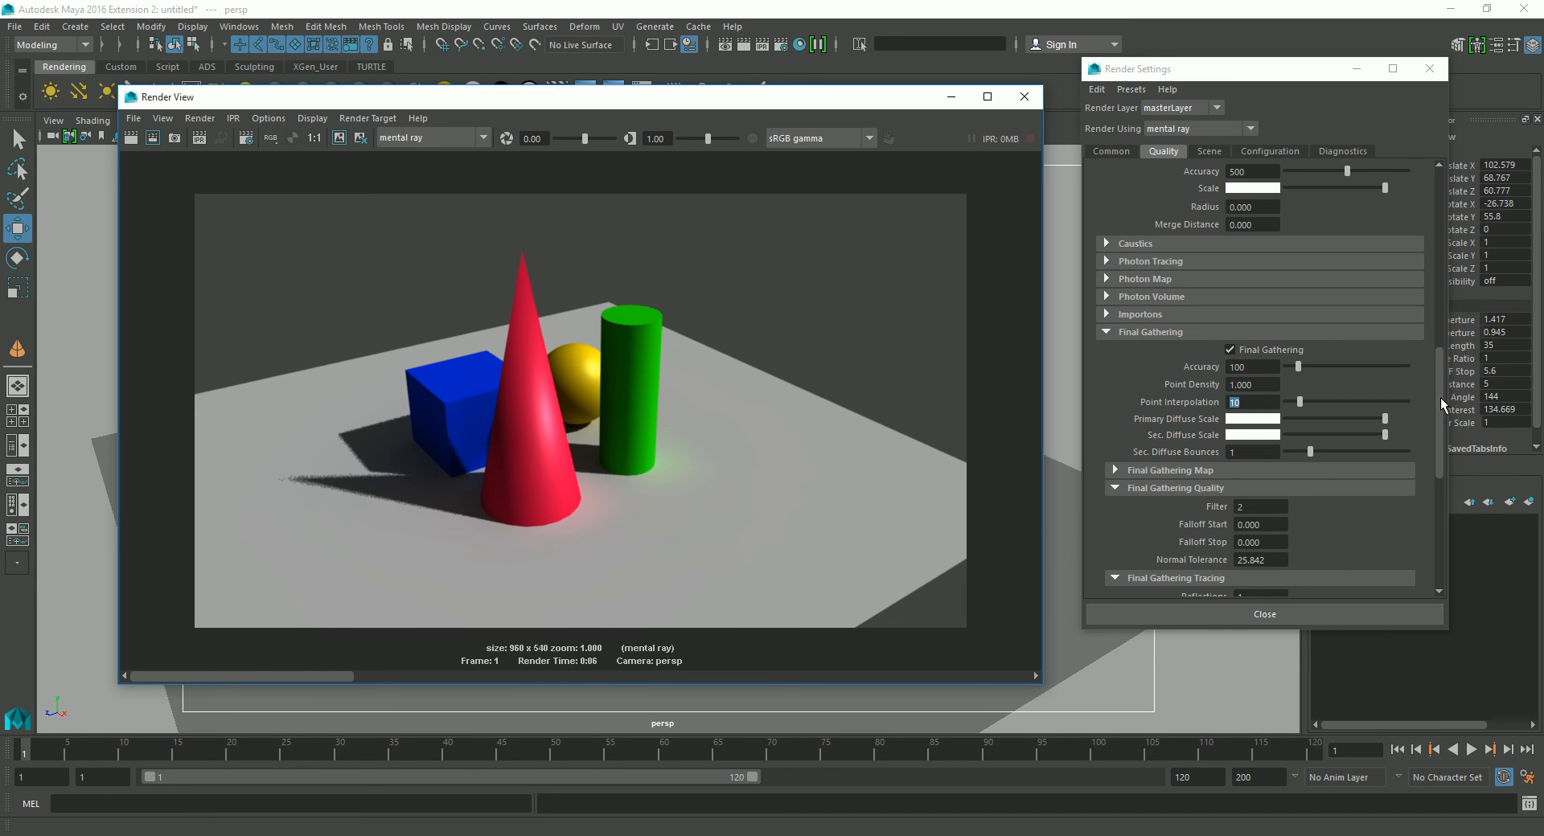
- Select the directional light in the viewport and open its raytrace shadow attributes beside the render
{"action": "left_click_drag", "start_coordinate": [839, 96], "coordinate": [642, 90]}
{"action": "left_click_drag", "start_coordinate": [1182, 71], "coordinate": [1225, 67]}
{"action": "left_click", "coordinate": [1033, 266]}
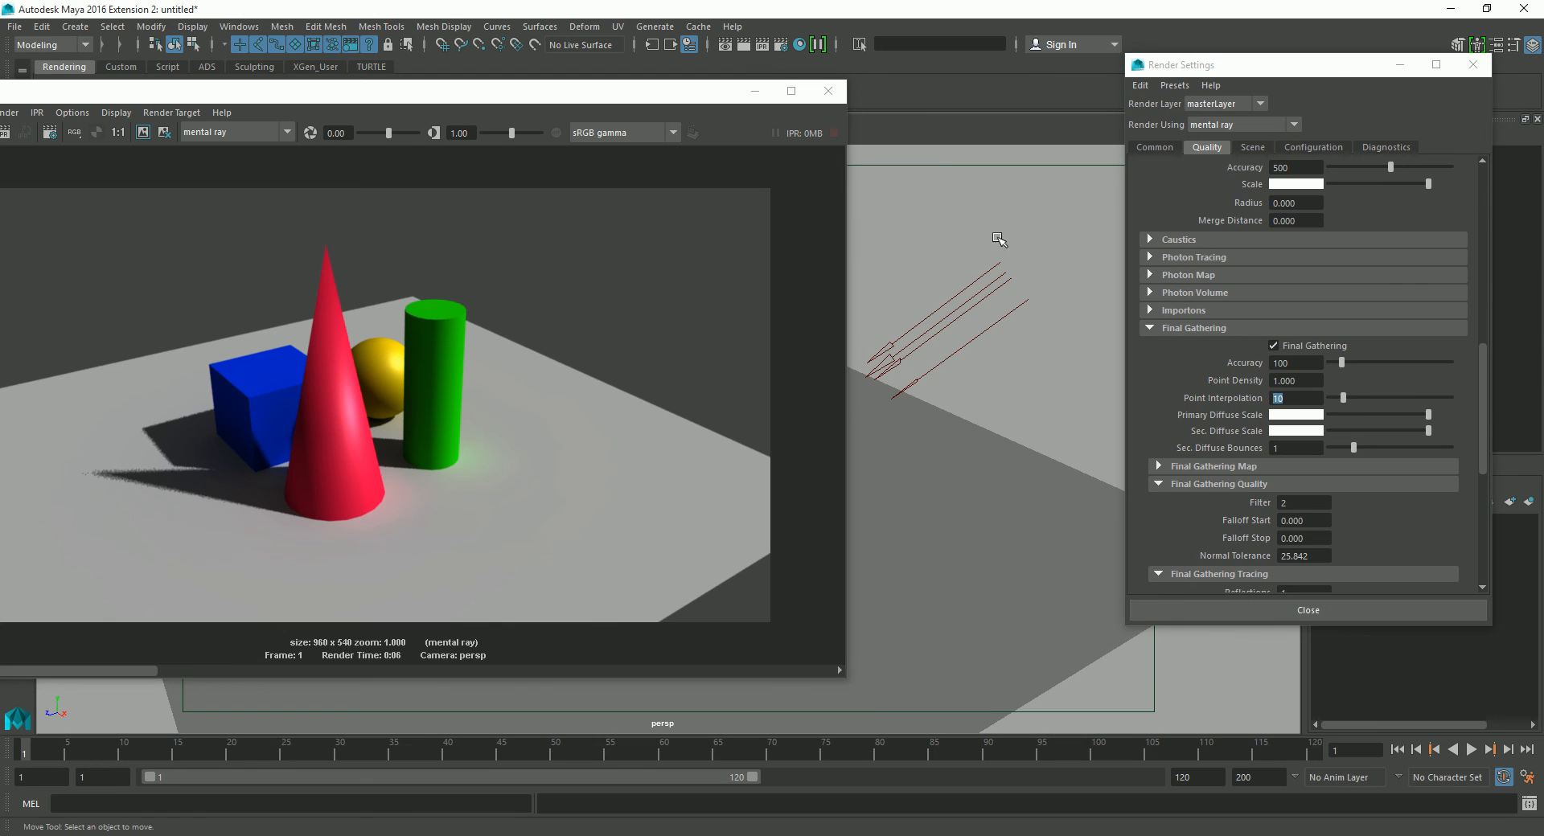
{"action": "left_click", "coordinate": [988, 320]}
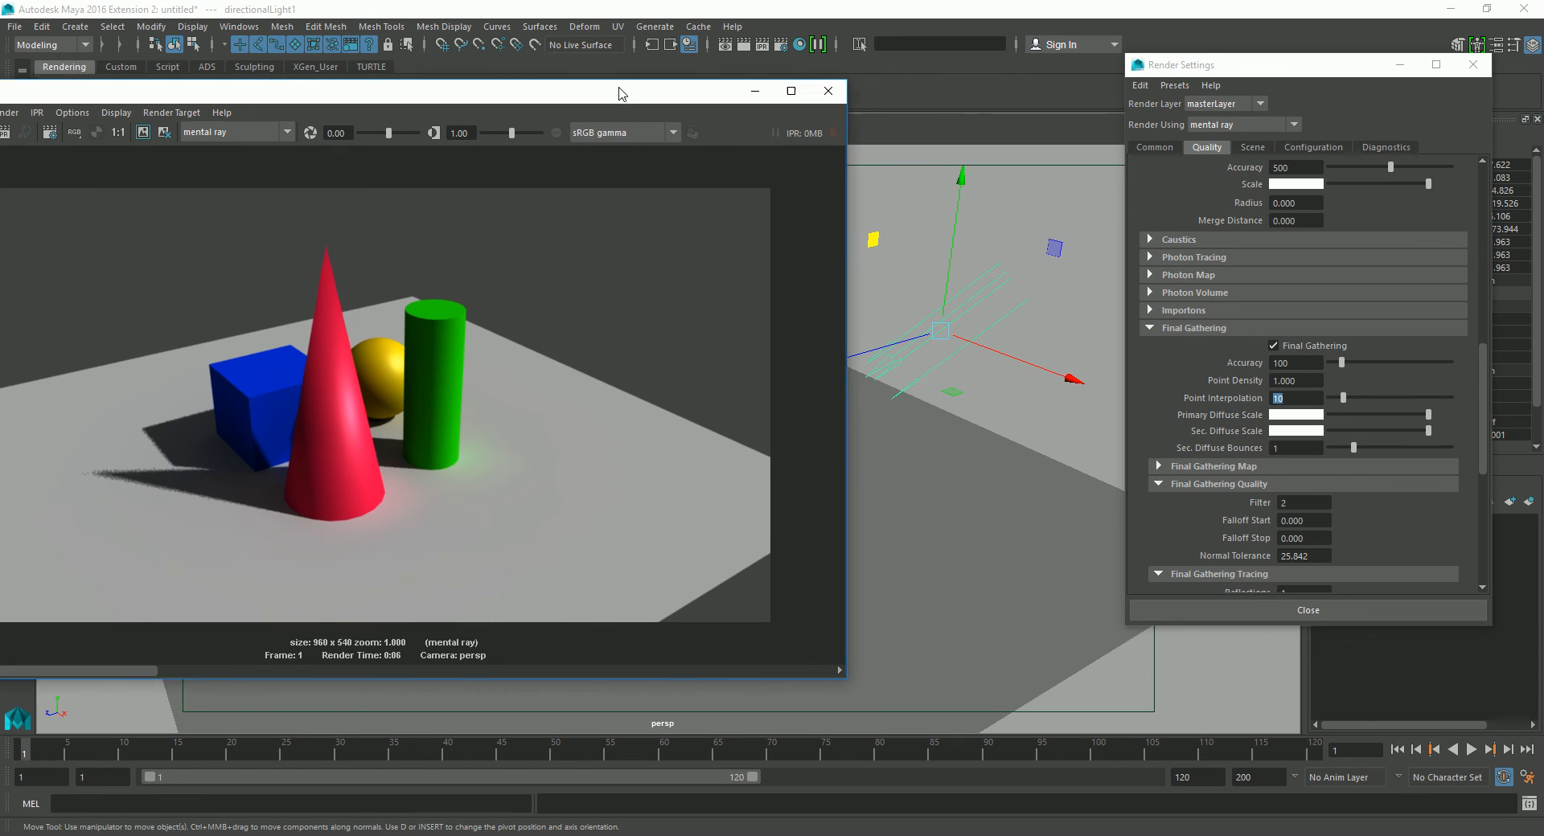
{"action": "left_click_drag", "start_coordinate": [620, 95], "coordinate": [633, 90]}
{"action": "key", "text": "ctrl+a"}
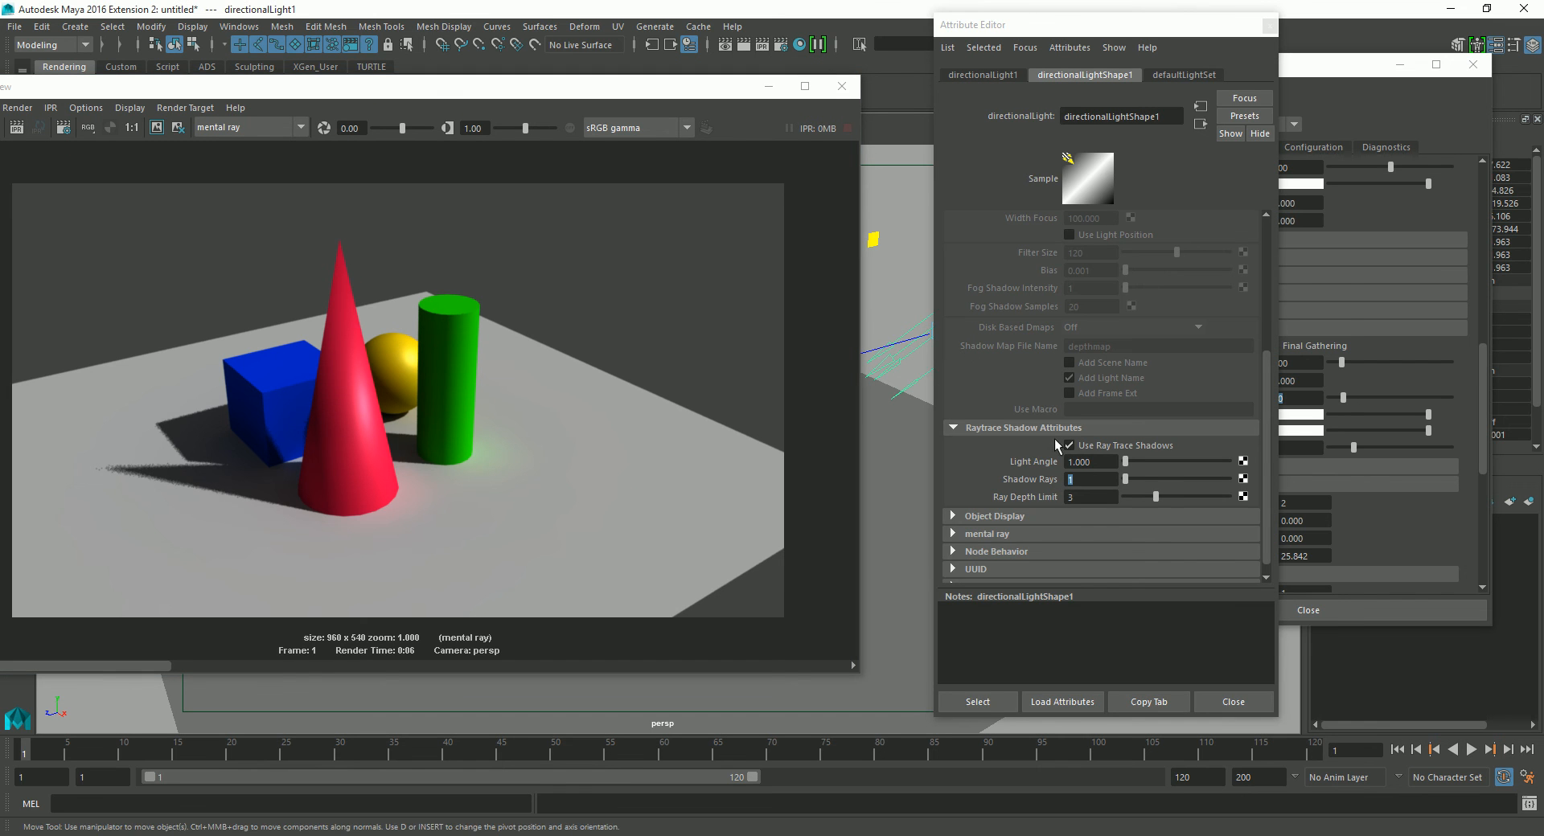
{"action": "left_click_drag", "start_coordinate": [1107, 26], "coordinate": [1169, 30]}
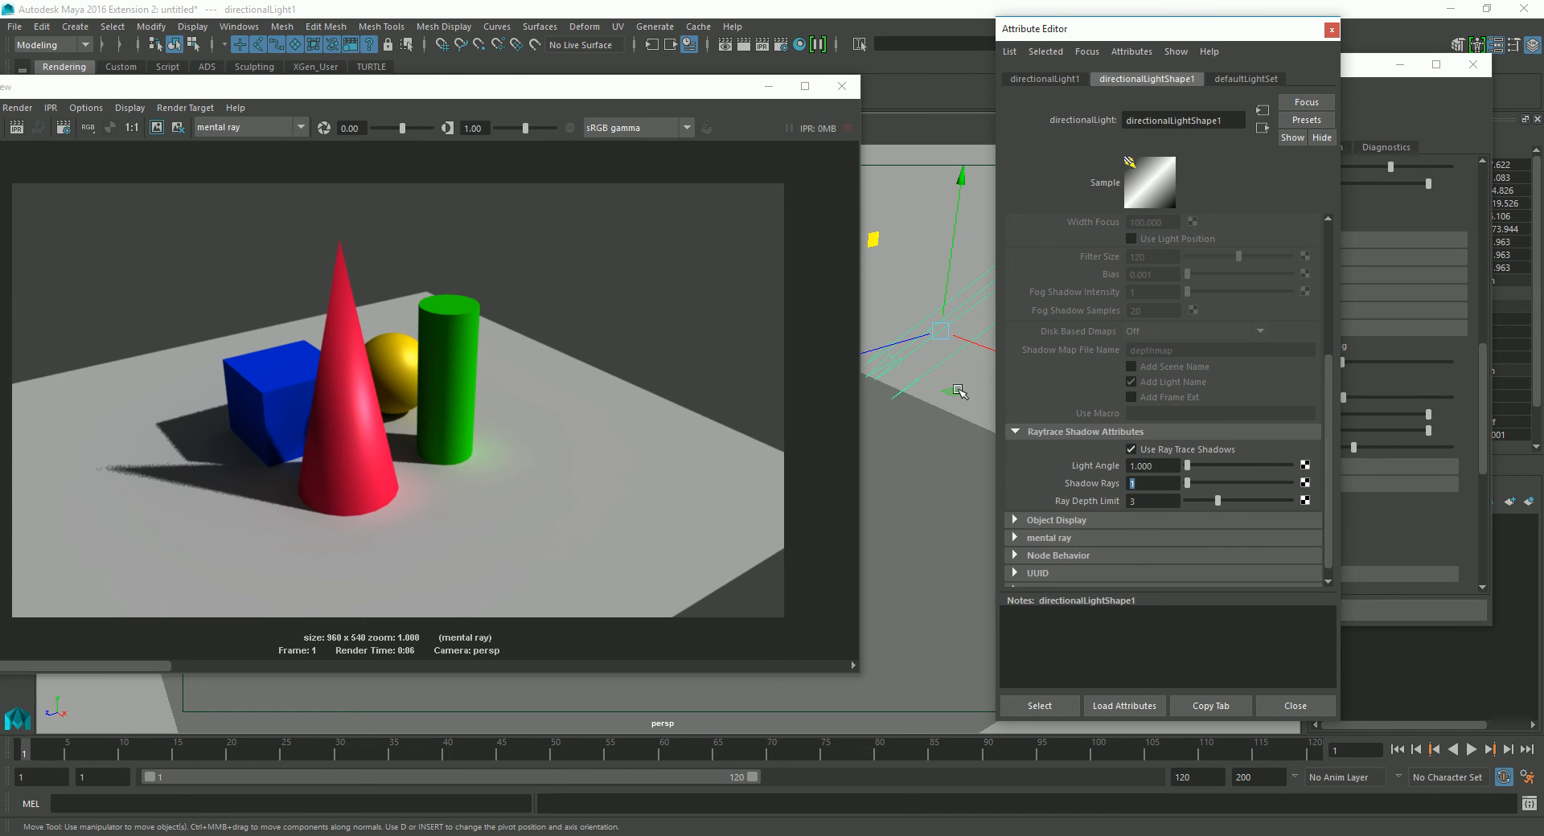
- Re-render the scene with the directional light's light angle set to 10 and its shadow rays set to 40
{"action": "left_click_drag", "start_coordinate": [1173, 471], "coordinate": [1124, 483]}
{"action": "type", "text": "10"}
{"action": "key", "text": "Return"}
{"action": "left_click_drag", "start_coordinate": [1142, 485], "coordinate": [1115, 492]}
{"action": "type", "text": "120"}
{"action": "key", "text": "Return"}
{"action": "type", "text": "90"}
{"action": "key", "text": "Return"}
{"action": "type", "text": "40"}
{"action": "key", "text": "Return"}
{"action": "left_click_drag", "start_coordinate": [554, 87], "coordinate": [677, 73]}
{"action": "left_click", "coordinate": [71, 112]}
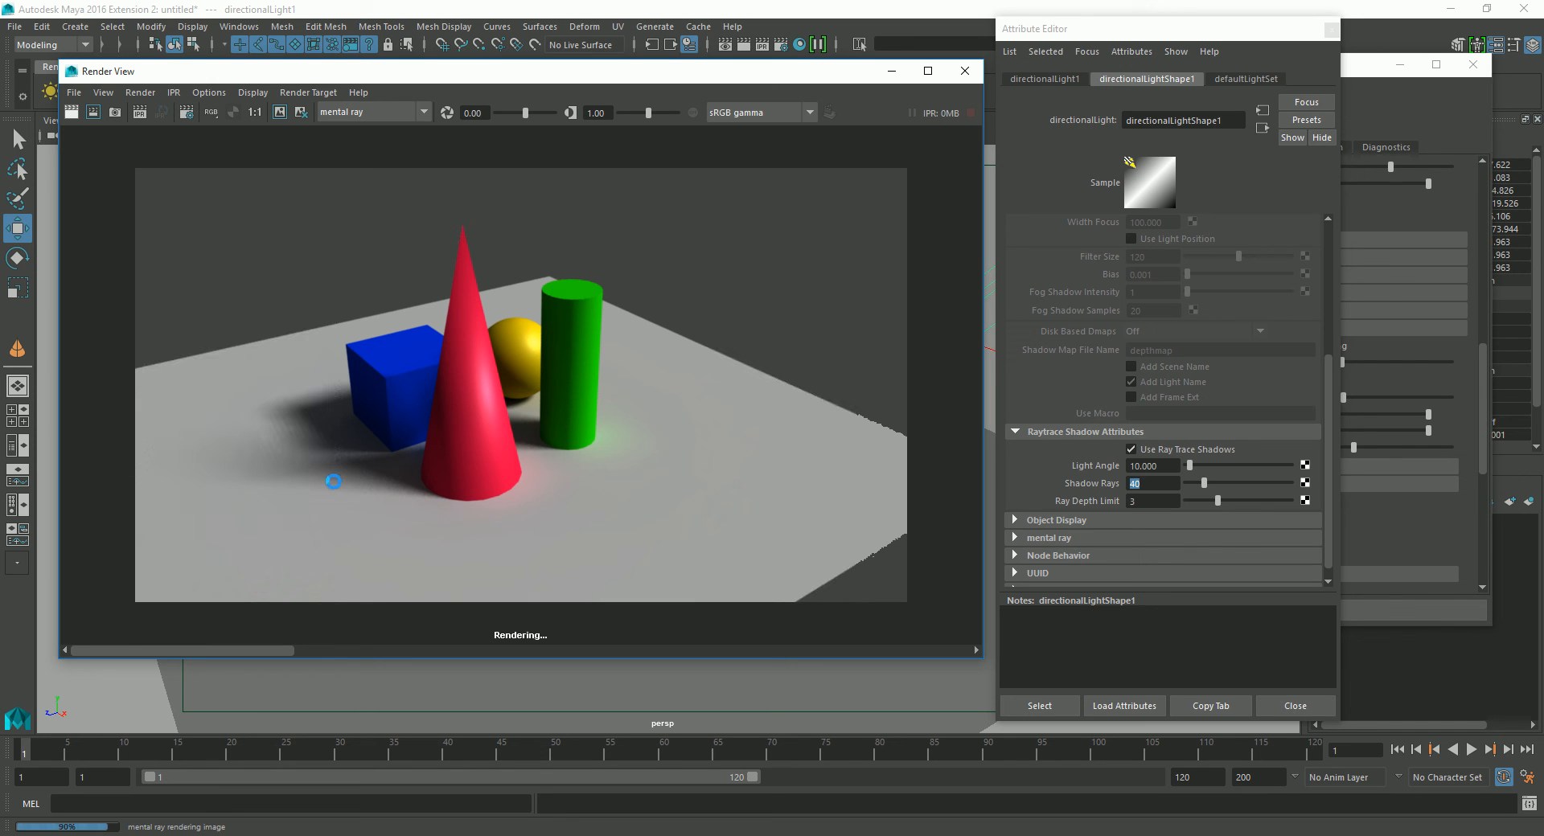
- Set the directional light's shadow rays to 60 and re-render the scene
{"action": "left_click_drag", "start_coordinate": [1150, 486], "coordinate": [1116, 489]}
{"action": "key", "text": "Return"}
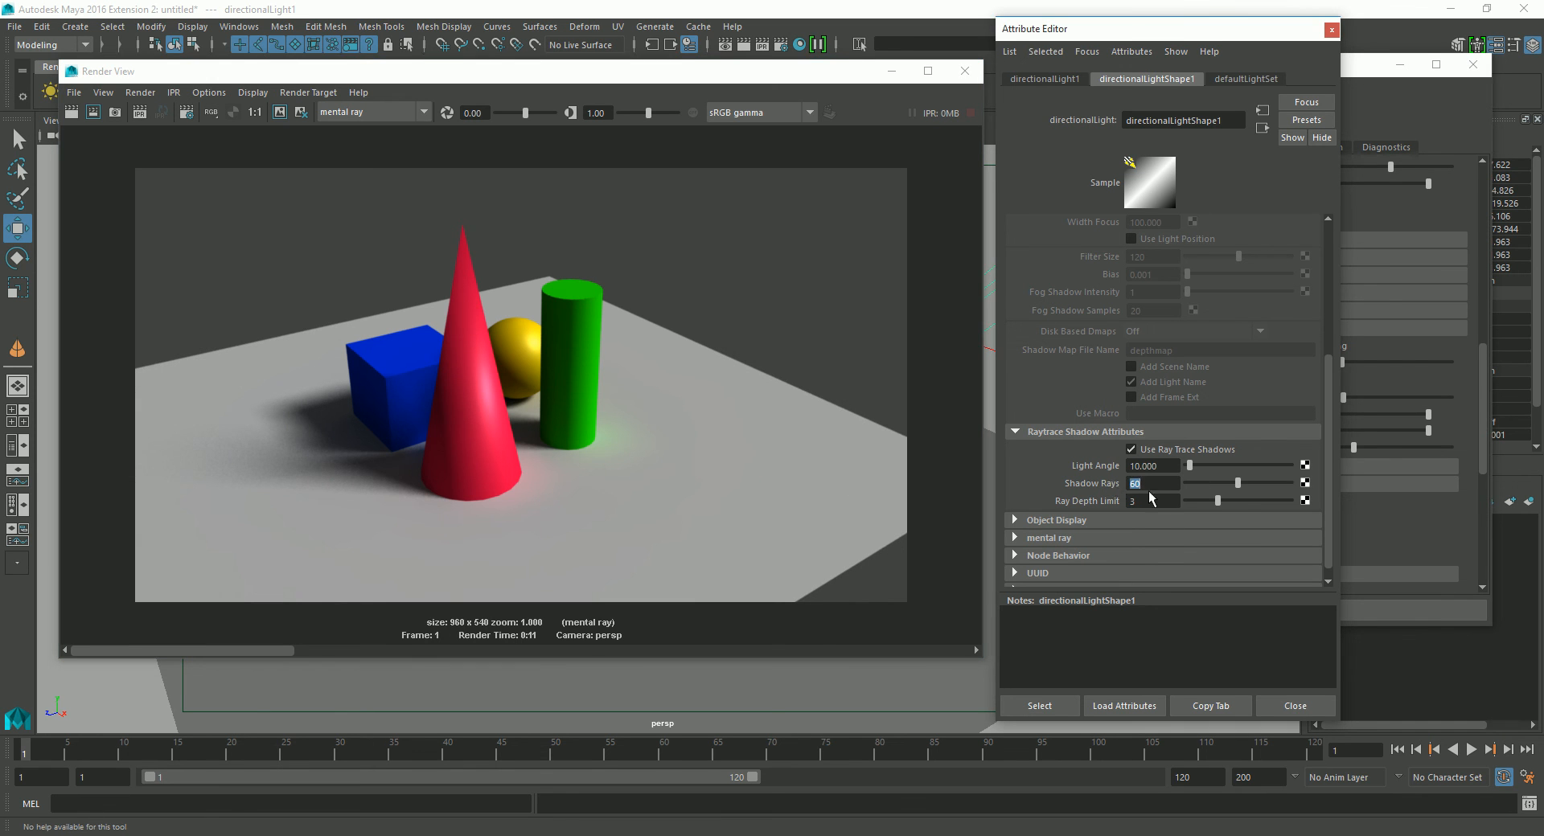
{"action": "left_click", "coordinate": [72, 112]}
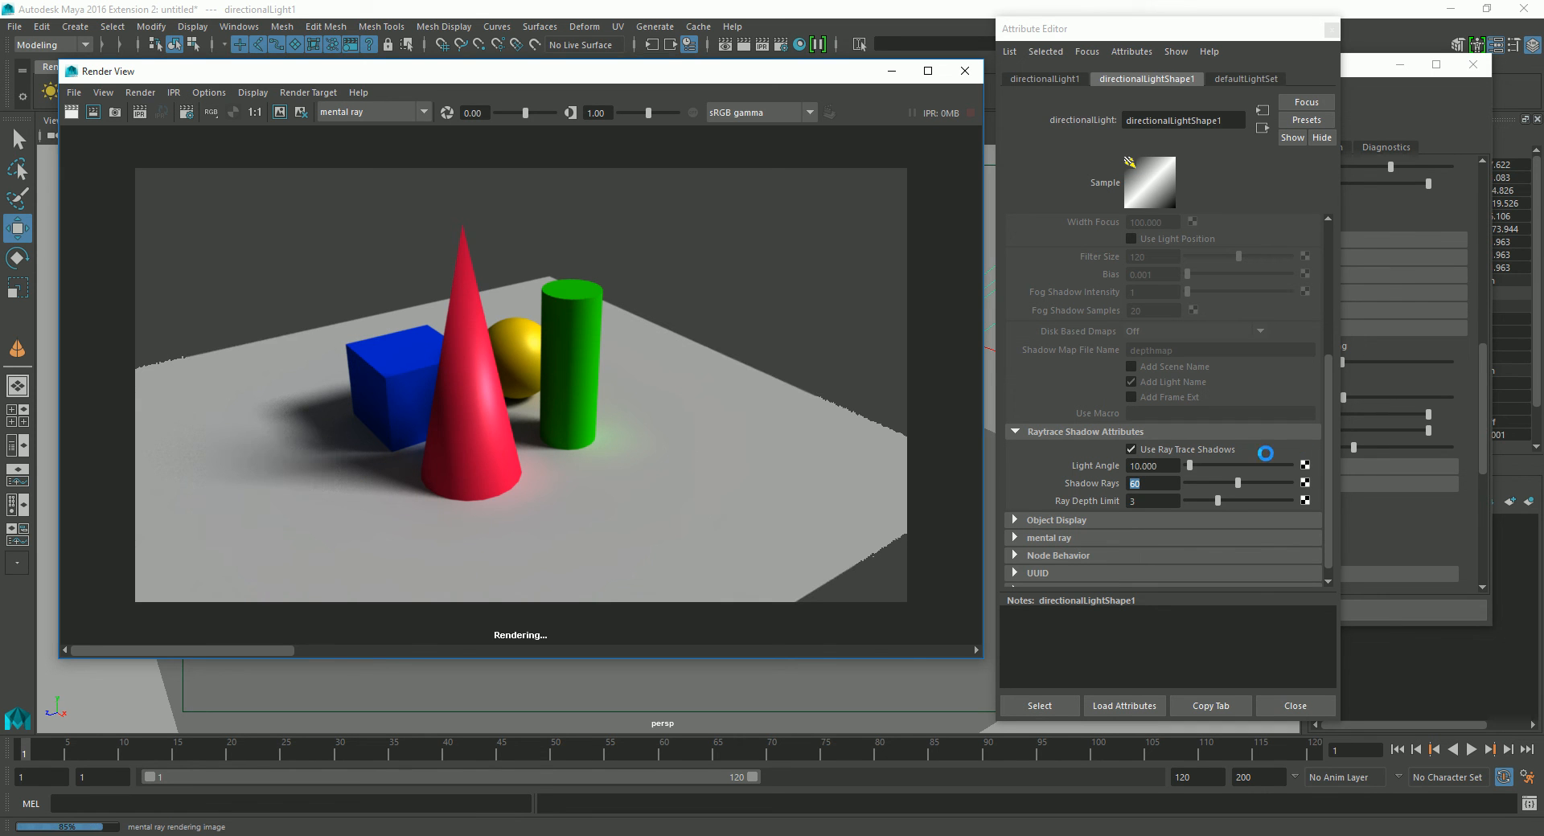
- Raise the directional light's shadow rays to 120 and render the scene again
{"action": "left_click", "coordinate": [1152, 484]}
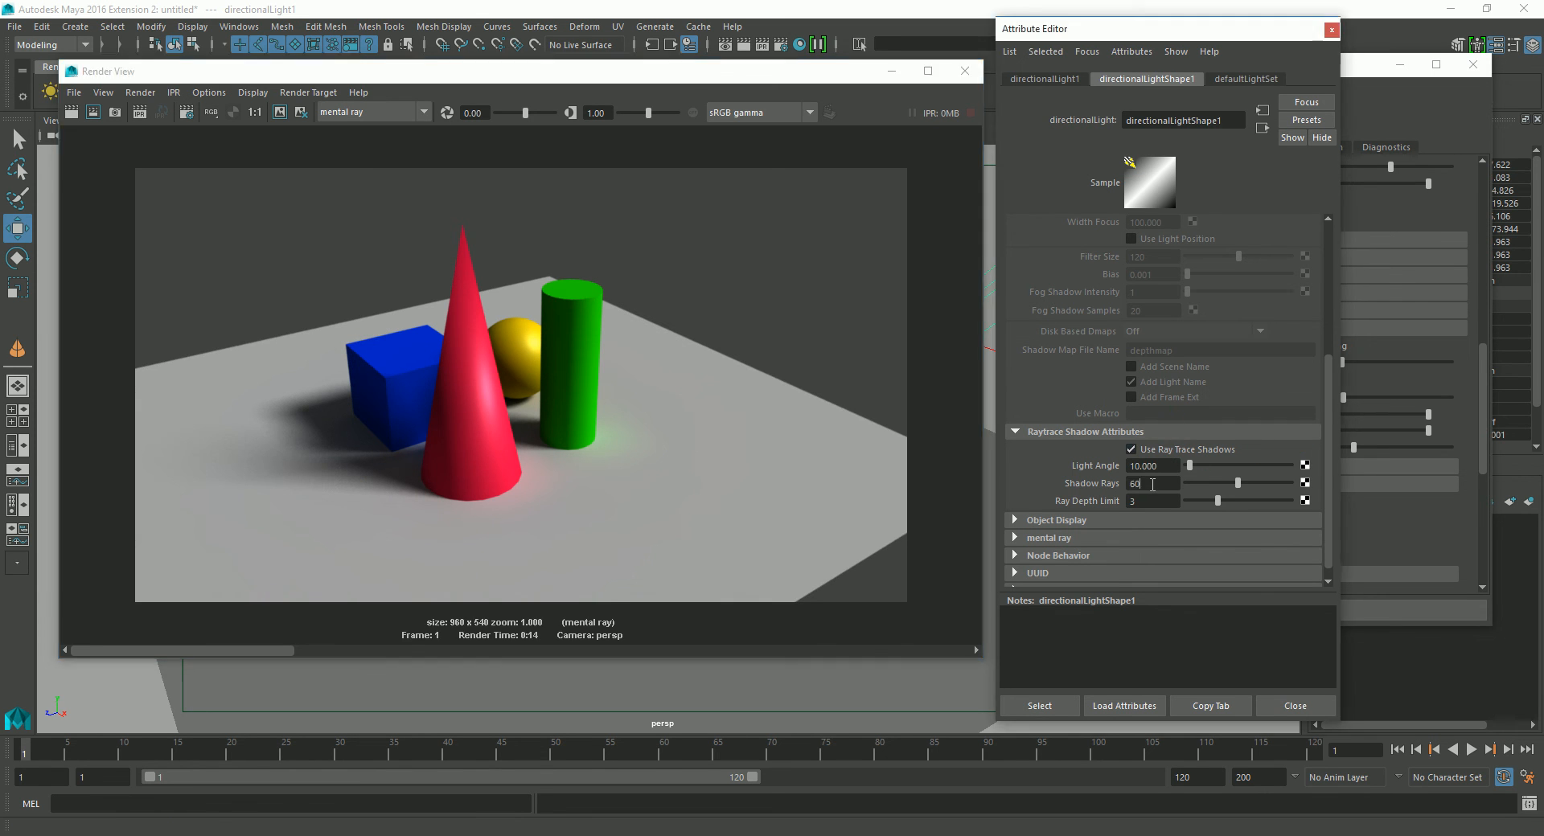
{"action": "left_click_drag", "start_coordinate": [1134, 487], "coordinate": [1114, 488]}
{"action": "key", "text": "Return"}
{"action": "left_click_drag", "start_coordinate": [1162, 484], "coordinate": [1135, 484]}
{"action": "key", "text": "BackSpace"}
{"action": "type", "text": "20"}
{"action": "key", "text": "Return"}
{"action": "left_click", "coordinate": [71, 111]}
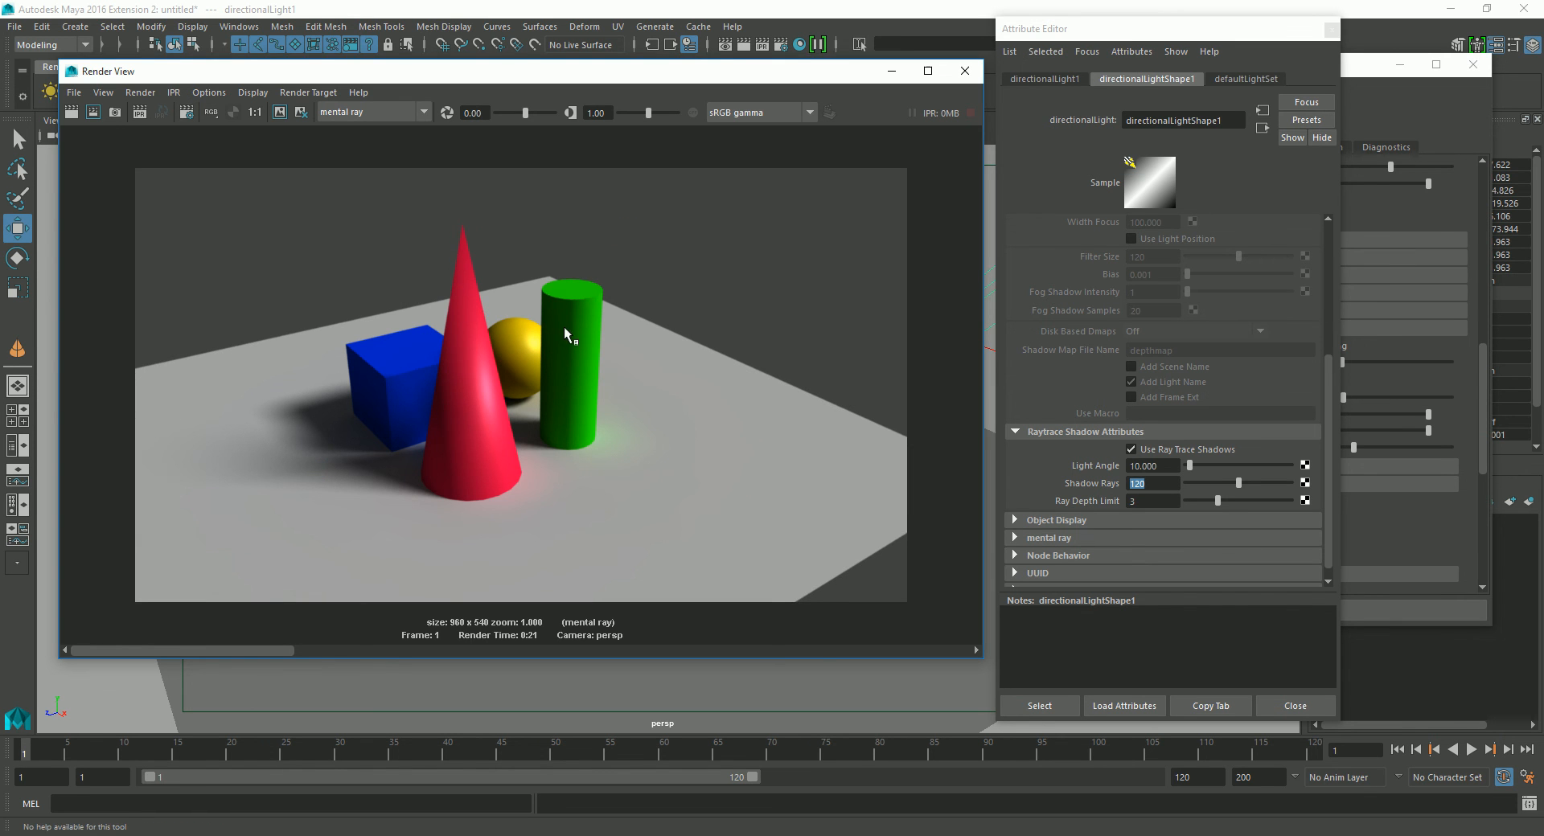
- Uncover the render settings and review the Final Gathering accuracy, point density and point interpolation options
{"action": "left_click", "coordinate": [1327, 422]}
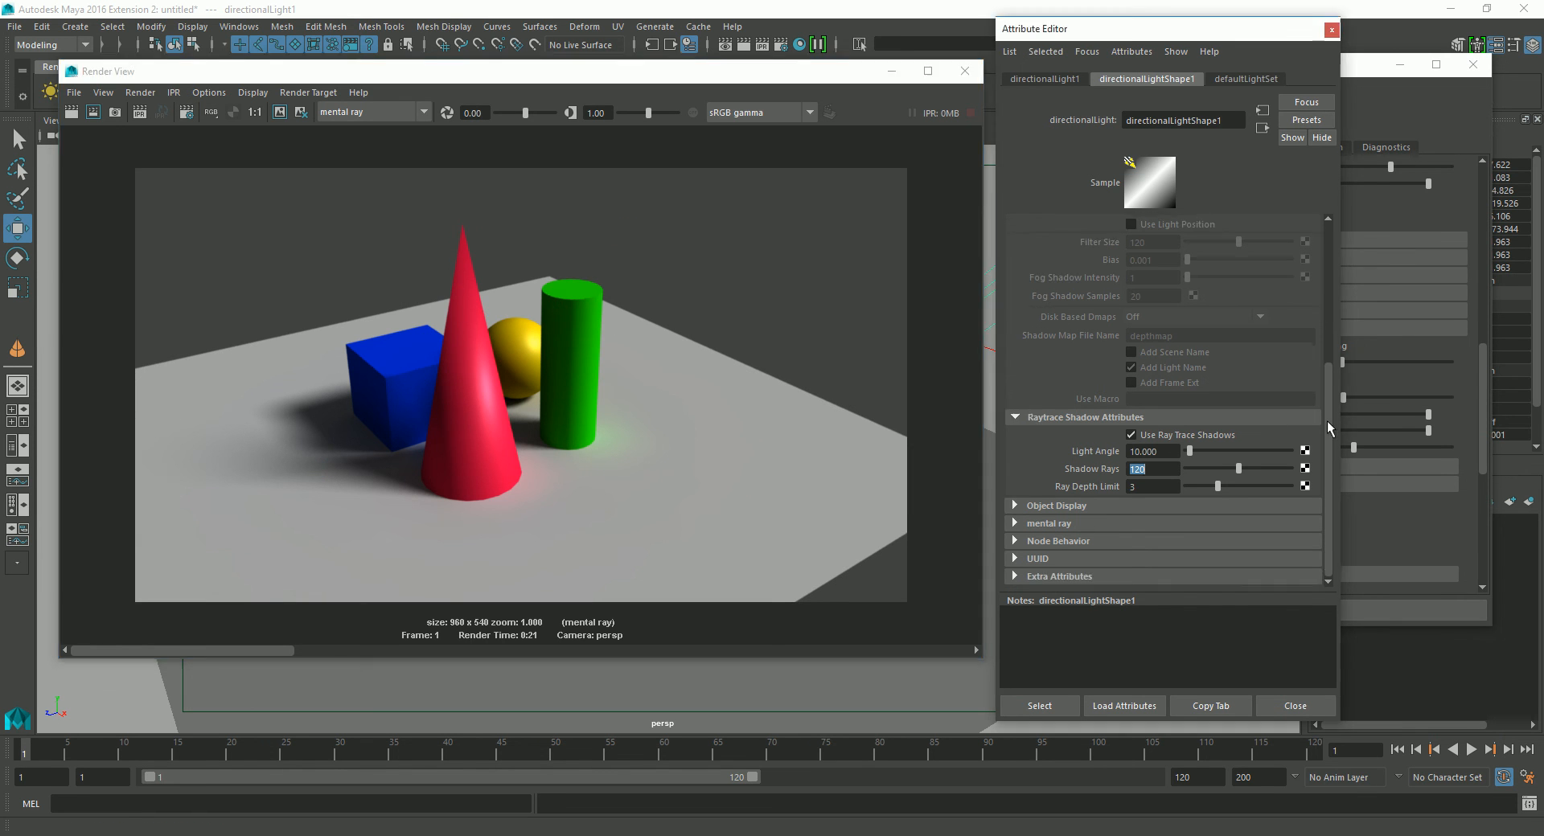
{"action": "left_click_drag", "start_coordinate": [1325, 413], "coordinate": [1325, 420]}
{"action": "left_click_drag", "start_coordinate": [1158, 37], "coordinate": [919, 37]}
{"action": "scroll", "coordinate": [1365, 485], "scroll_direction": "down", "scroll_amount": 3}
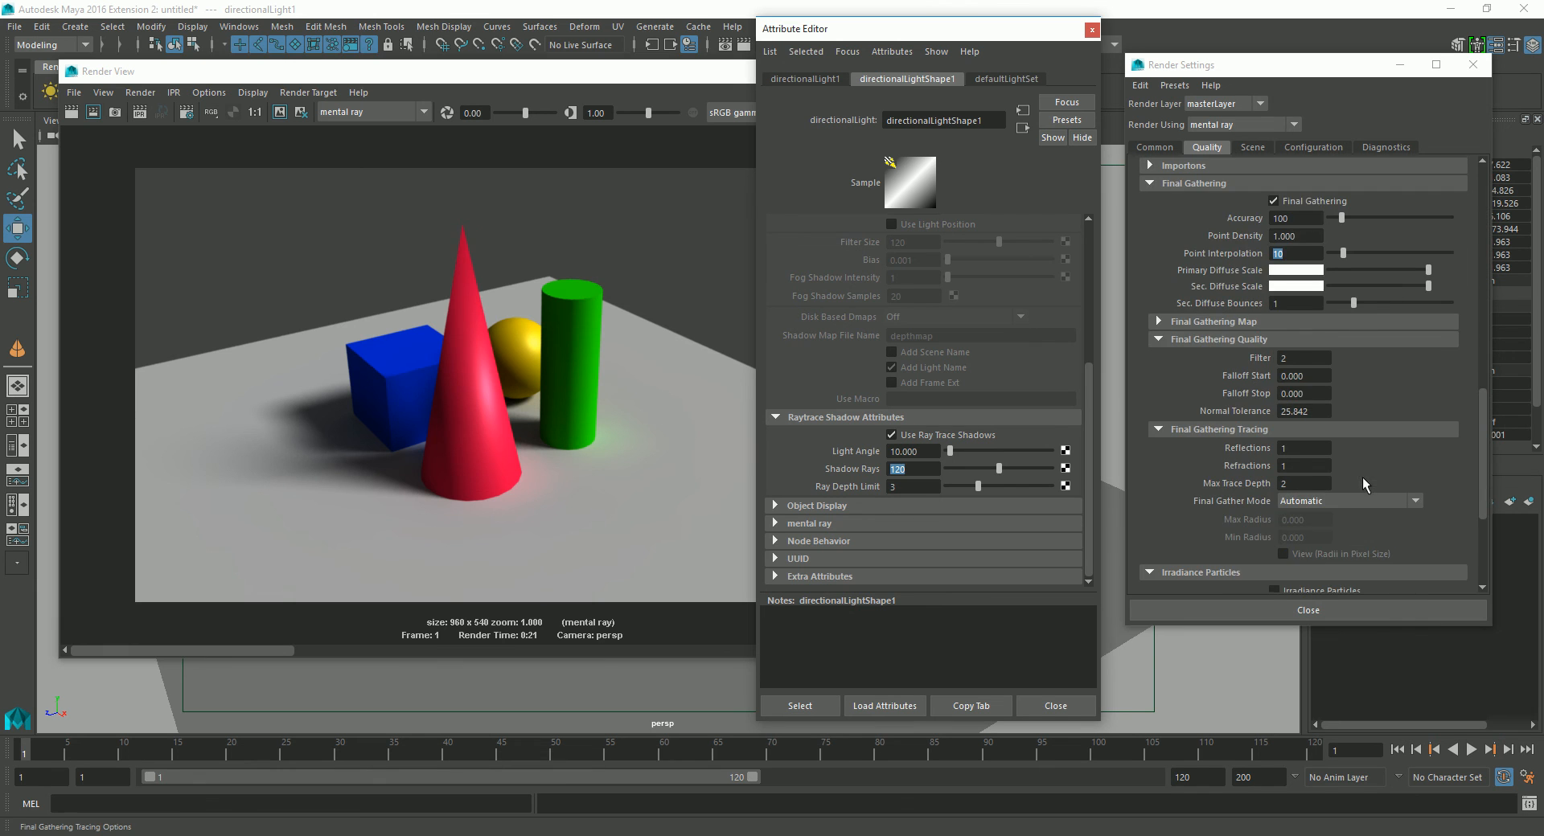
{"action": "left_click_drag", "start_coordinate": [1486, 404], "coordinate": [1491, 342]}
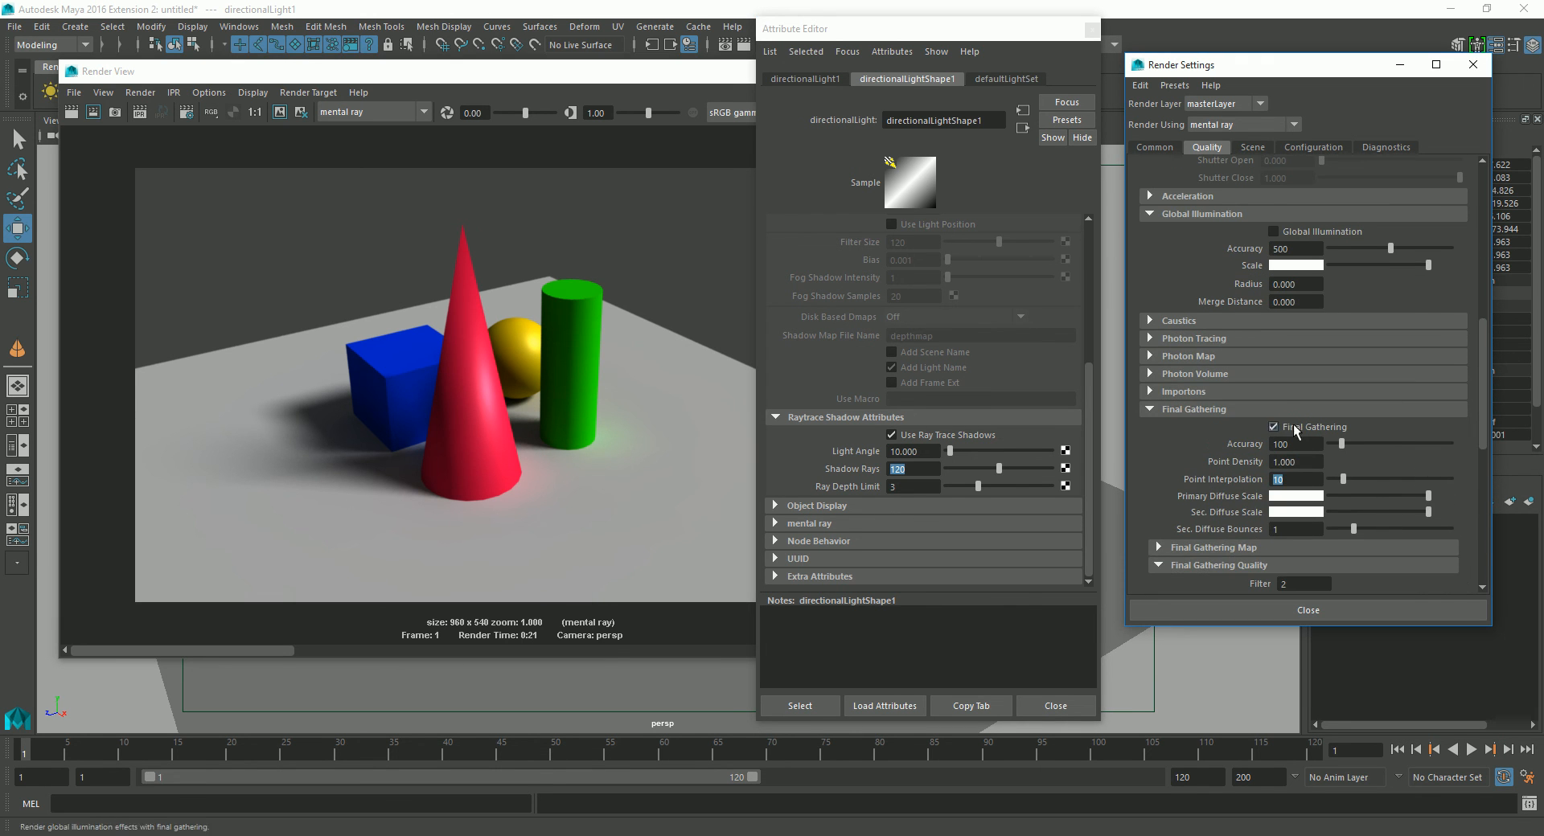
{"action": "left_click", "coordinate": [1317, 464]}
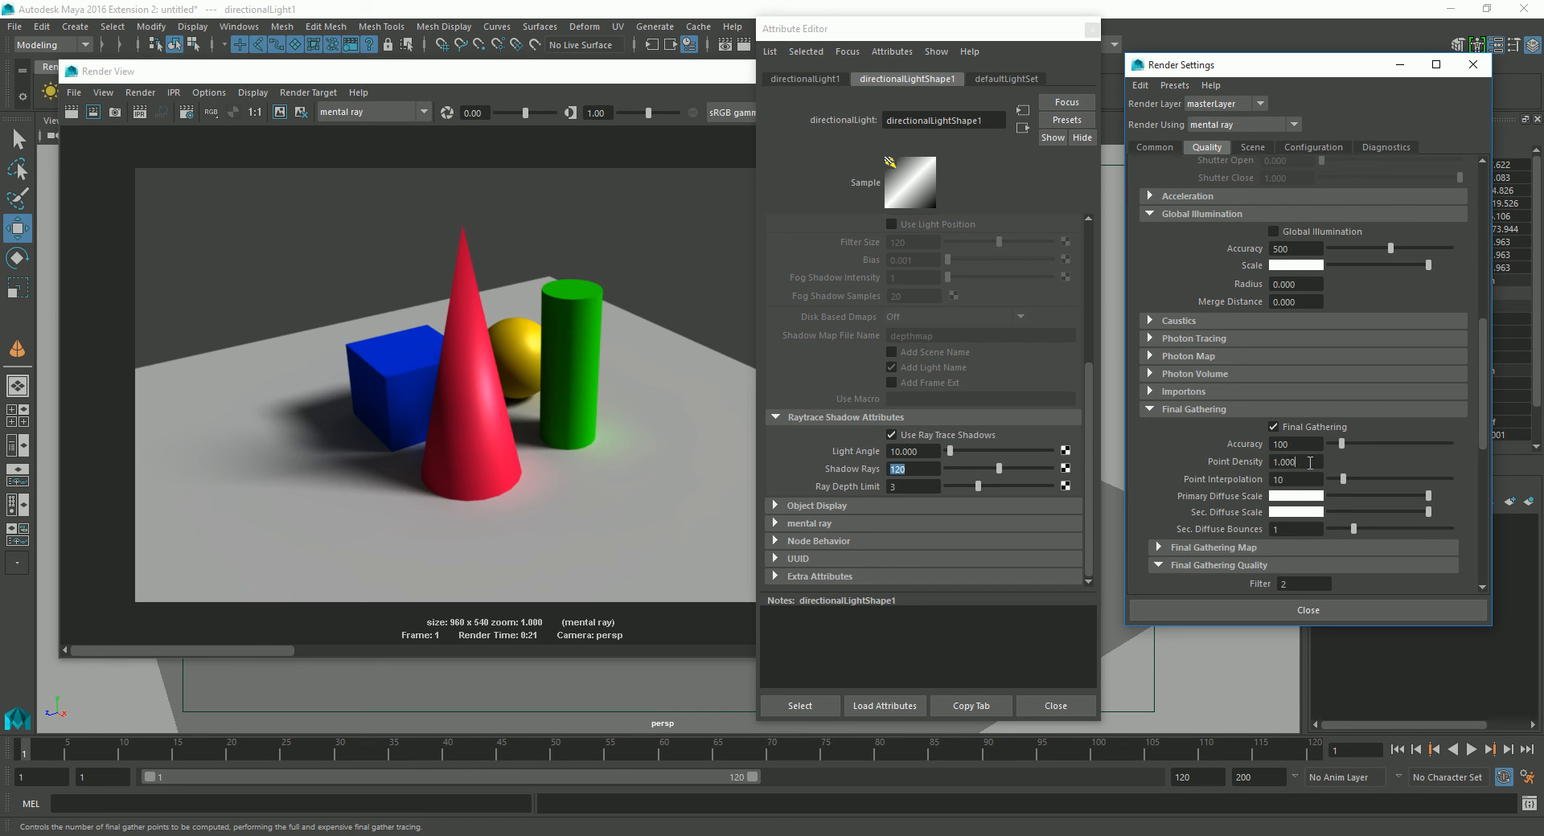
{"action": "key", "text": "shift+Tab"}
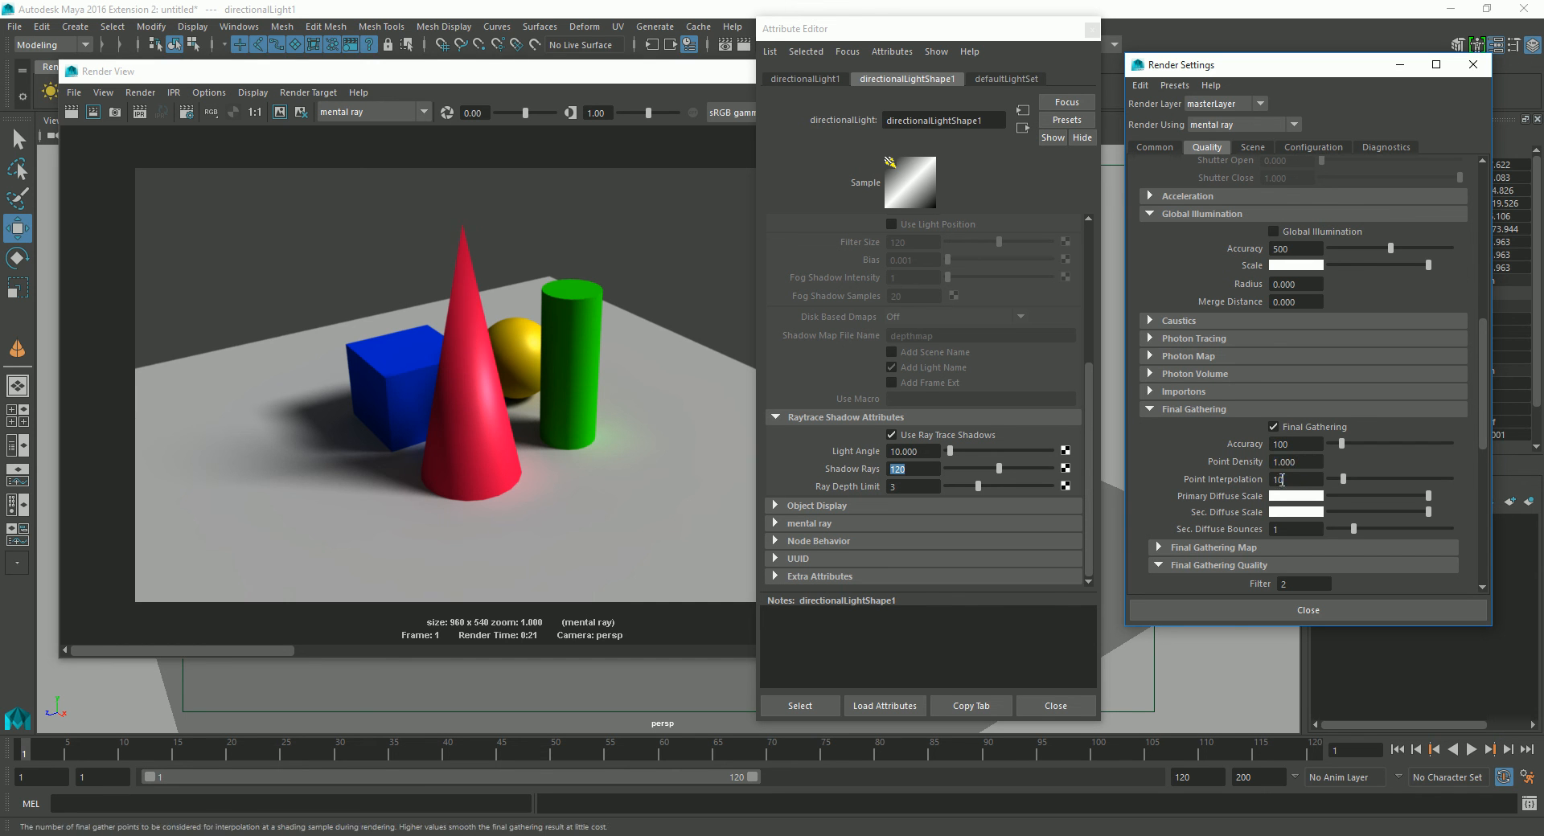
- Open the Overall Quality sampling value for editing in the render settings
{"action": "left_click_drag", "start_coordinate": [1488, 359], "coordinate": [1474, 198]}
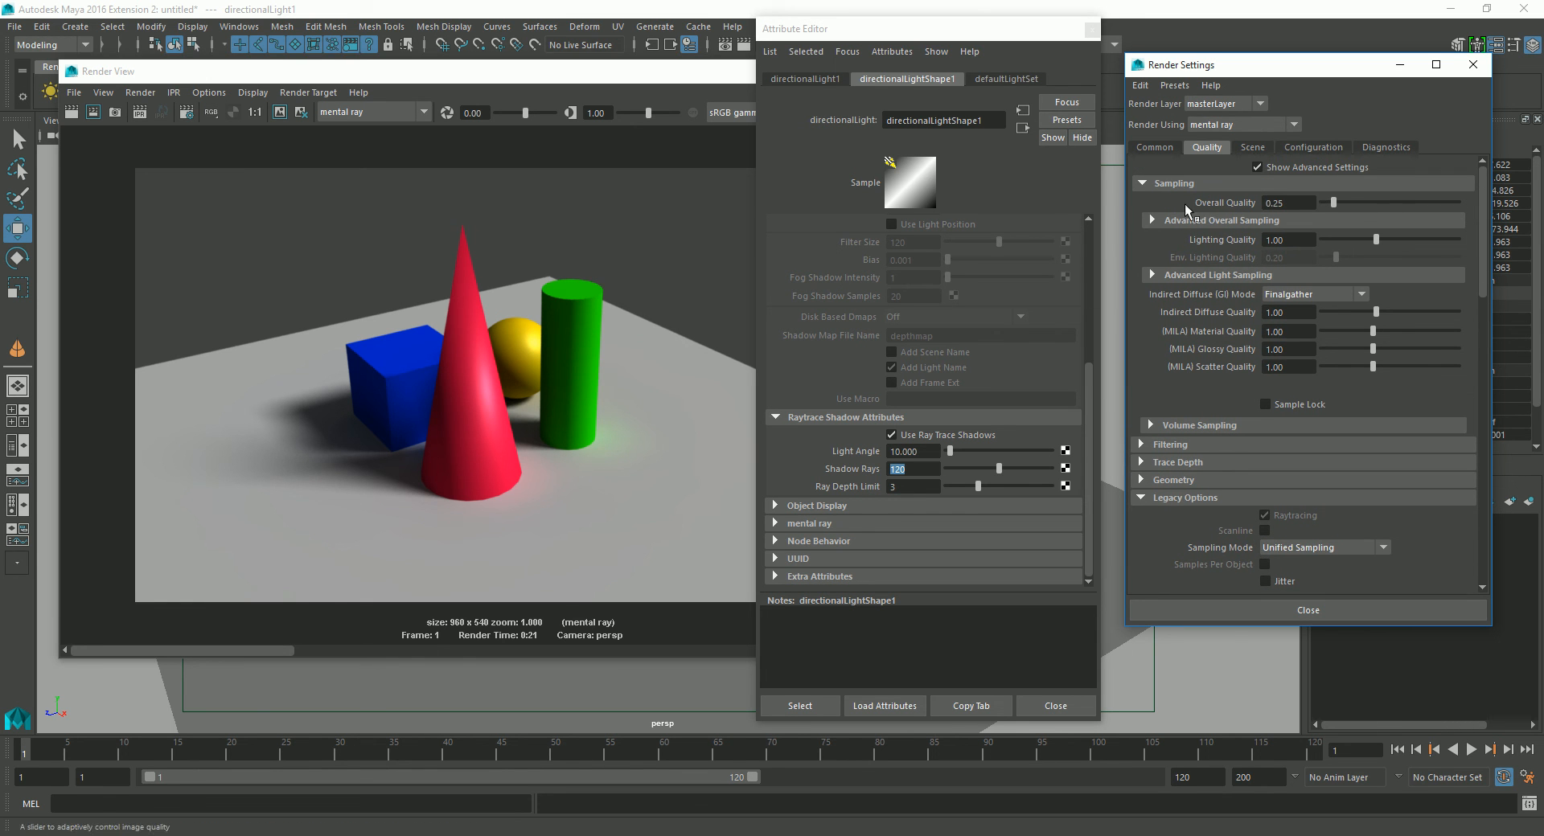
{"action": "double_click", "coordinate": [1281, 203]}
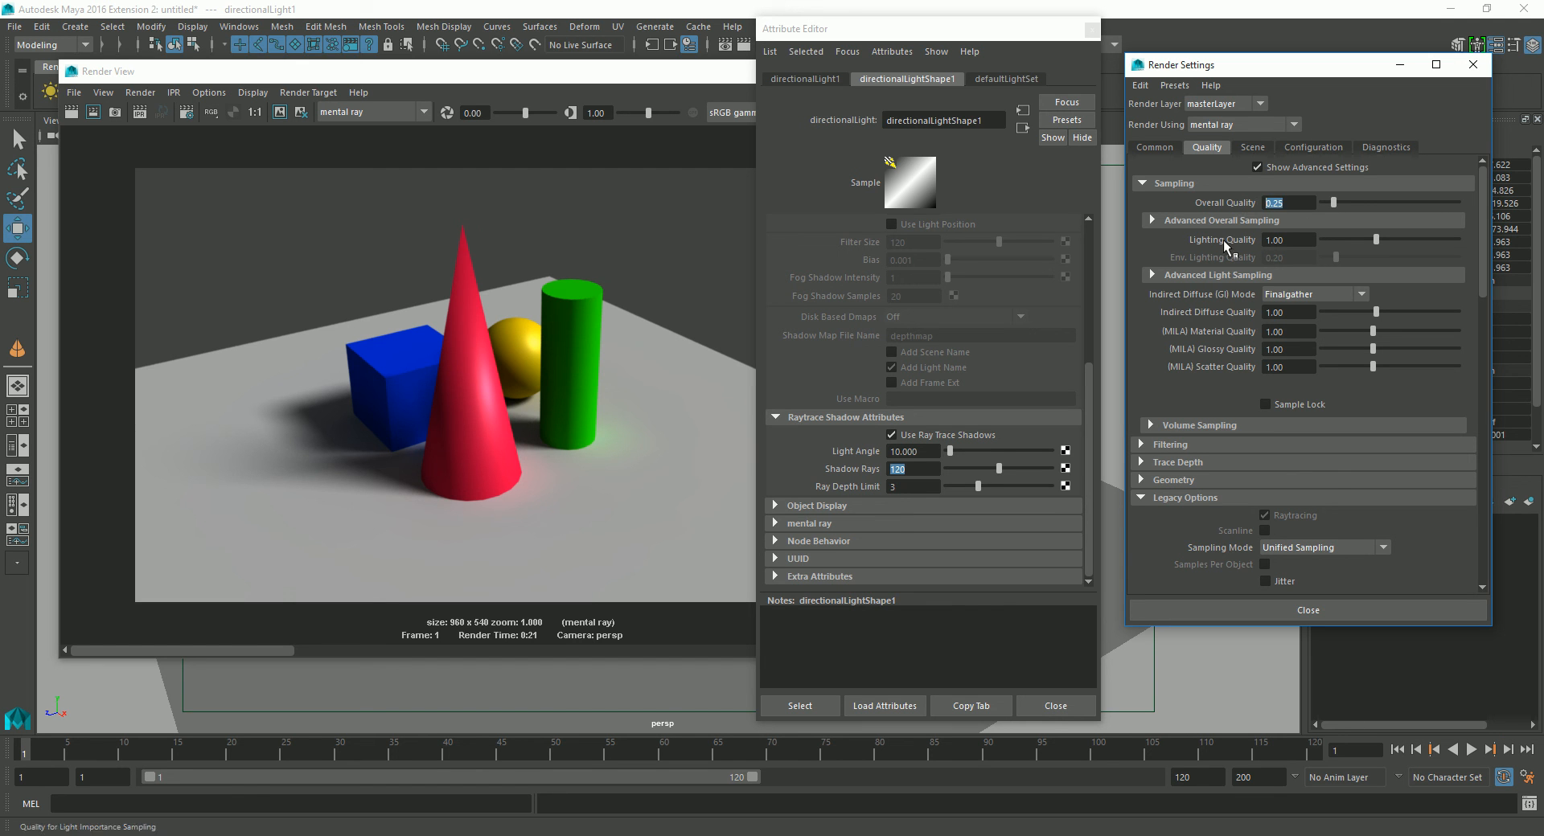